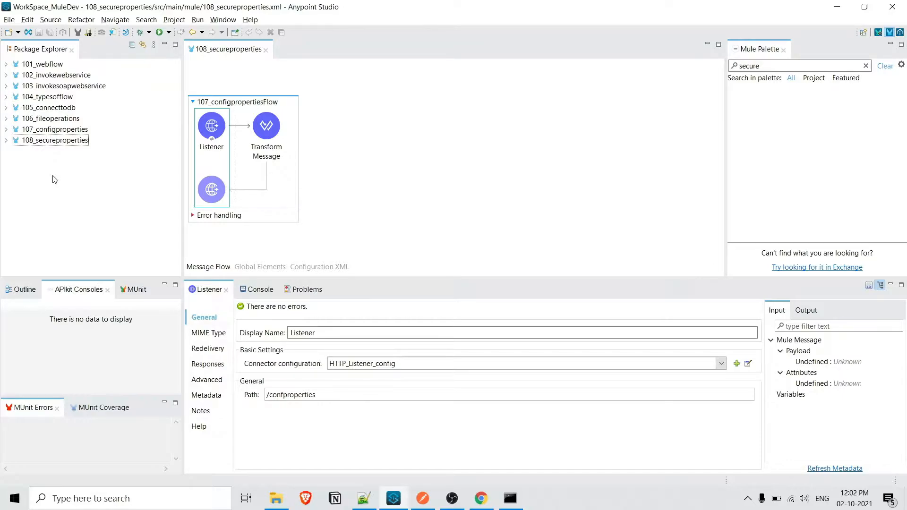
# Step: Open config.properties from the src/main/resources folder of the 108_secureproperties project
pyautogui.click(41, 142)
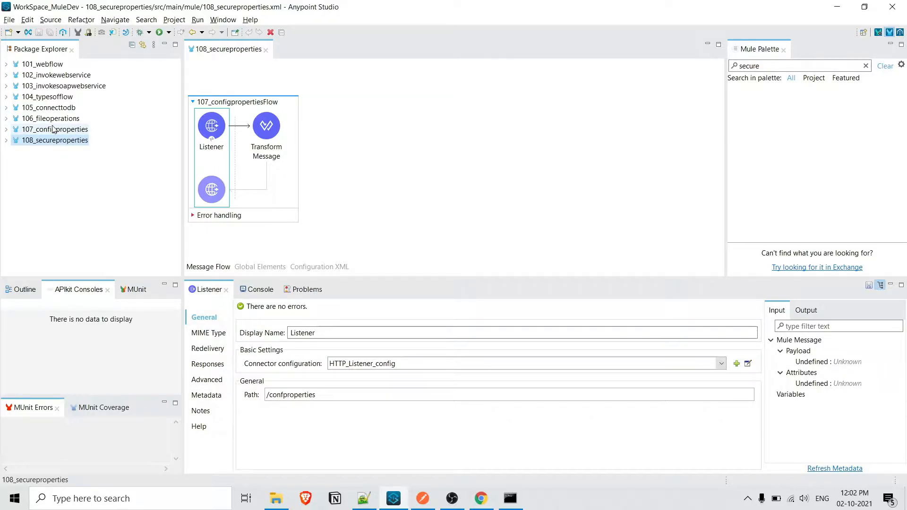
pyautogui.click(7, 141)
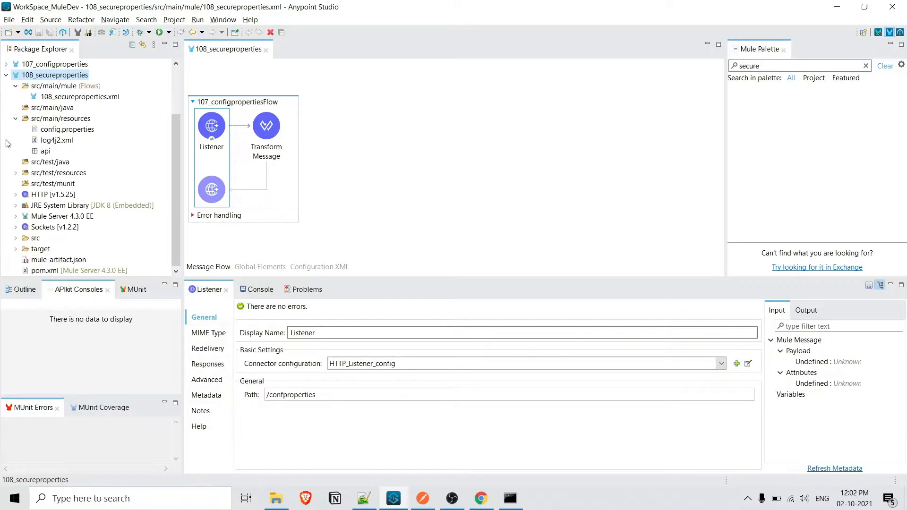
pyautogui.doubleClick(67, 130)
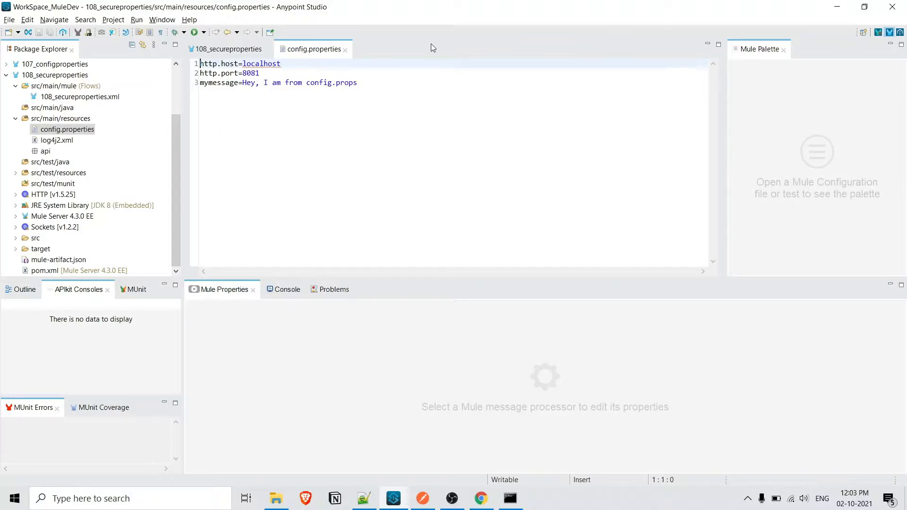
# Step: Switch to Chrome, search for "secure properties in mule 4" and open MuleSoft's Secure Configuration Properties documentation in a new browser tab
pyautogui.click(481, 499)
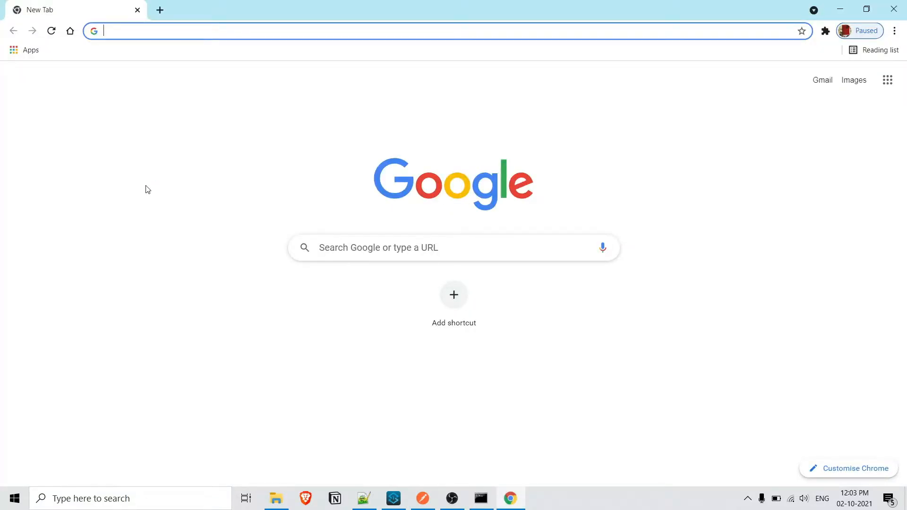
pyautogui.write('secure')
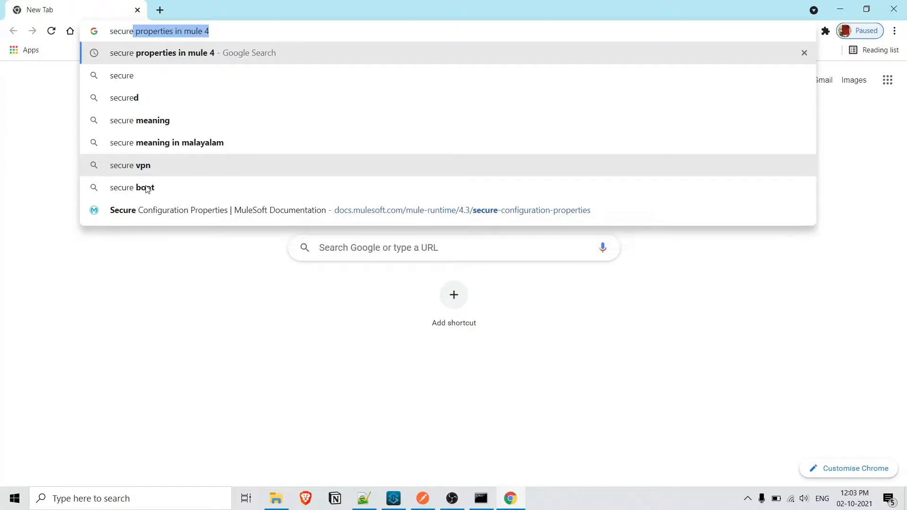
pyautogui.press('Return')
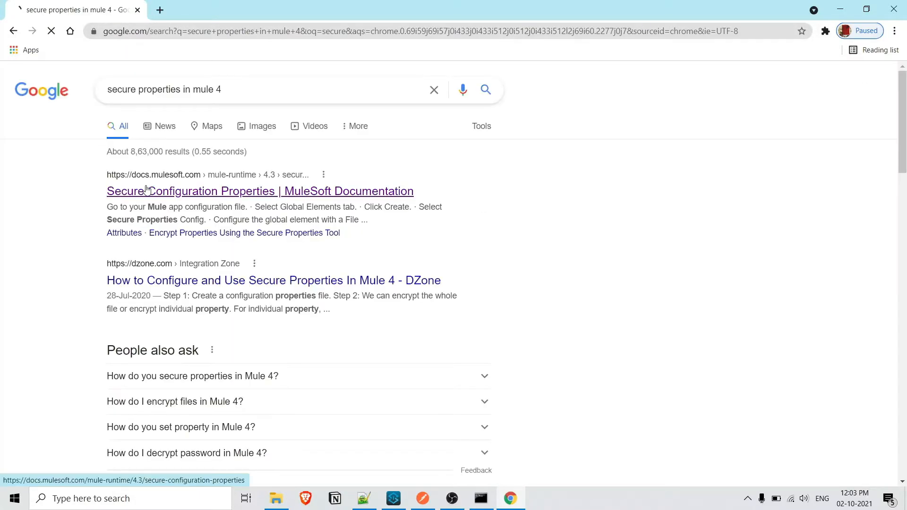
pyautogui.middleClick(337, 196)
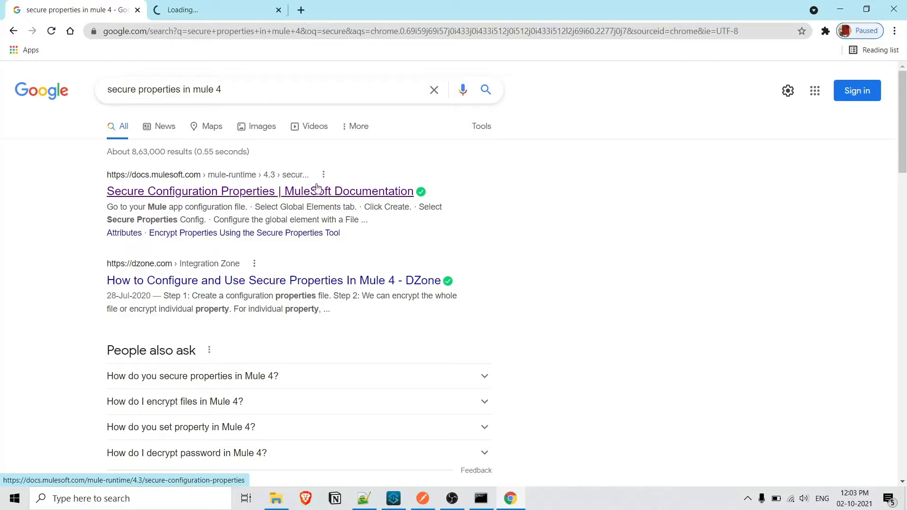
pyautogui.click(229, 4)
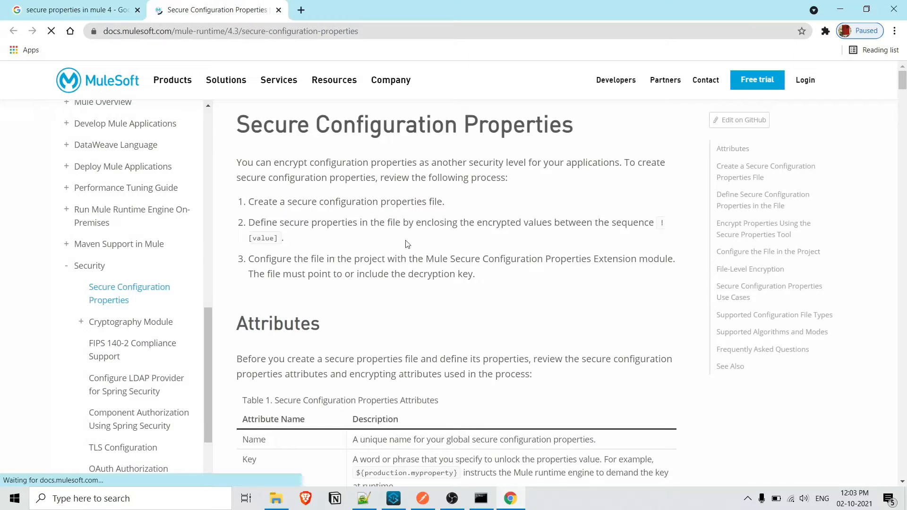
# Step: Download the Secure Properties Tool Jar file from the section on encrypting properties
pyautogui.scroll(-15, 400, 240)
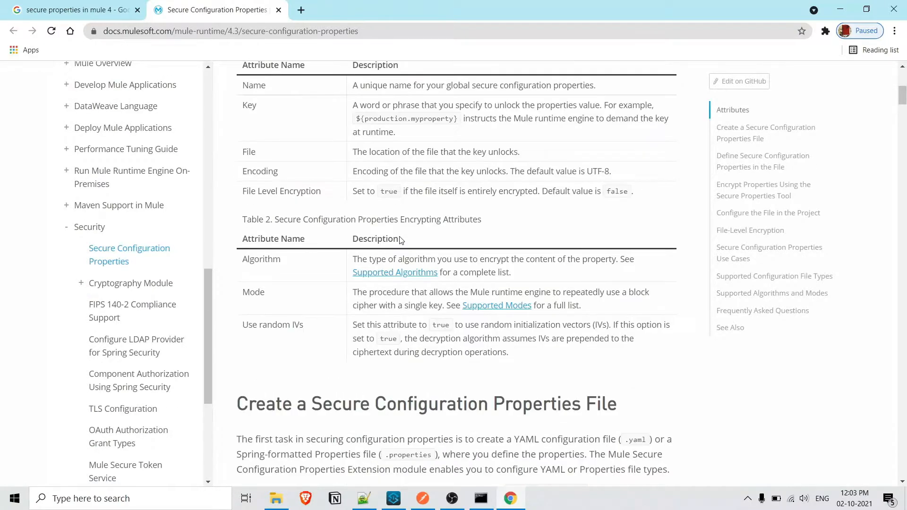
pyautogui.scroll(-11, 400, 241)
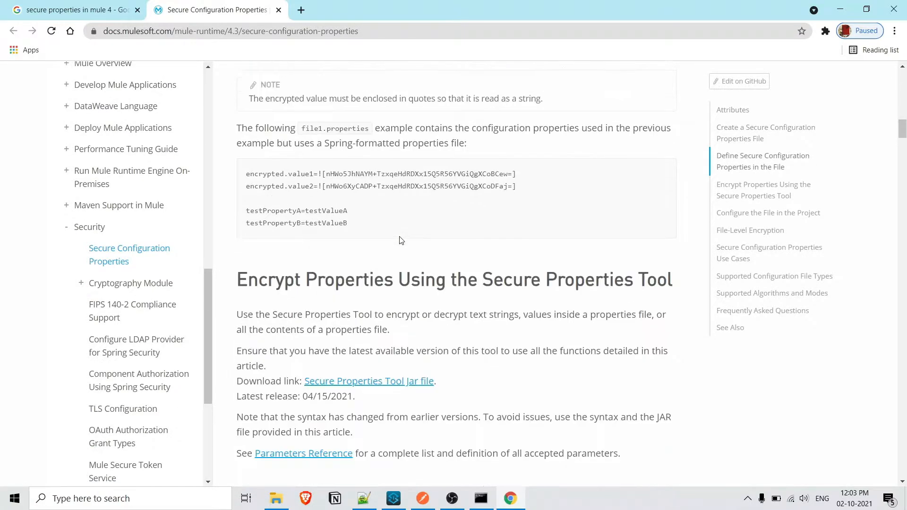
pyautogui.click(353, 205)
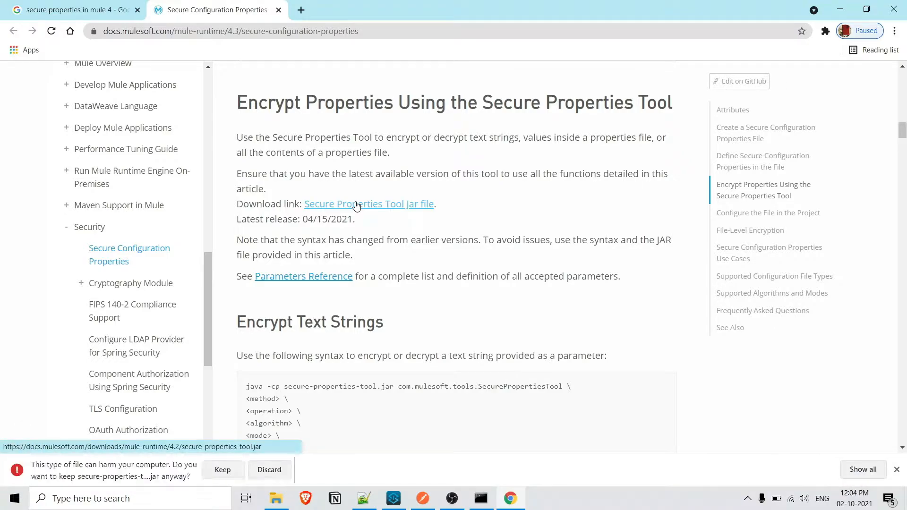
# Step: Switch to File Explorer and open a maximized command prompt in the D:\MuleDev folder containing secure-properties-tool.jar
pyautogui.click(277, 498)
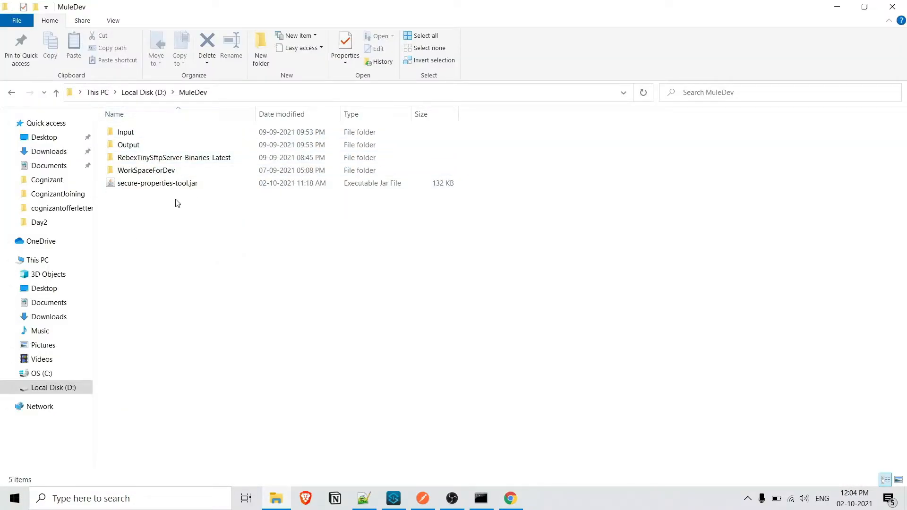
pyautogui.click(235, 91)
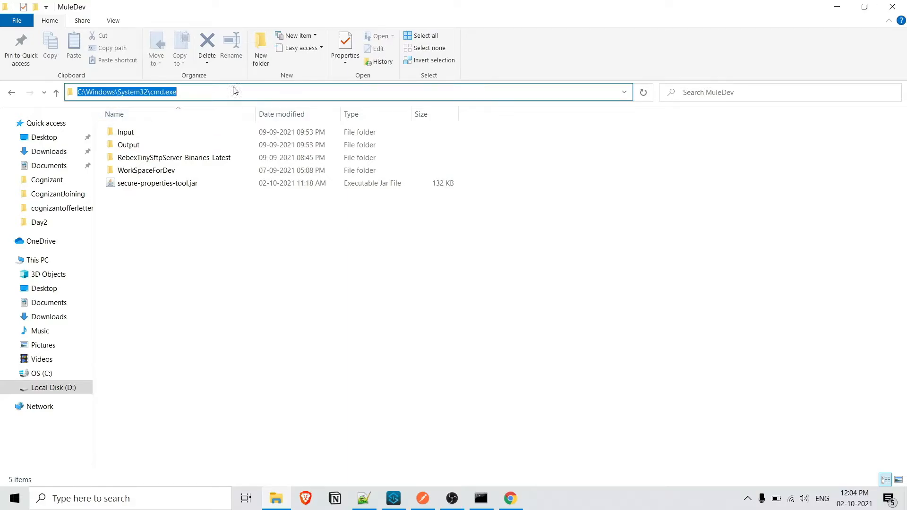
pyautogui.write('cmd')
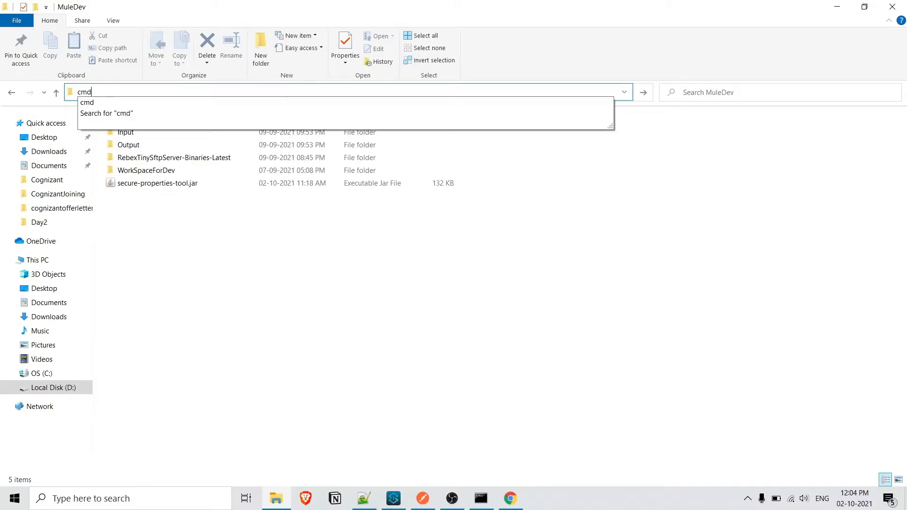
pyautogui.press('Return')
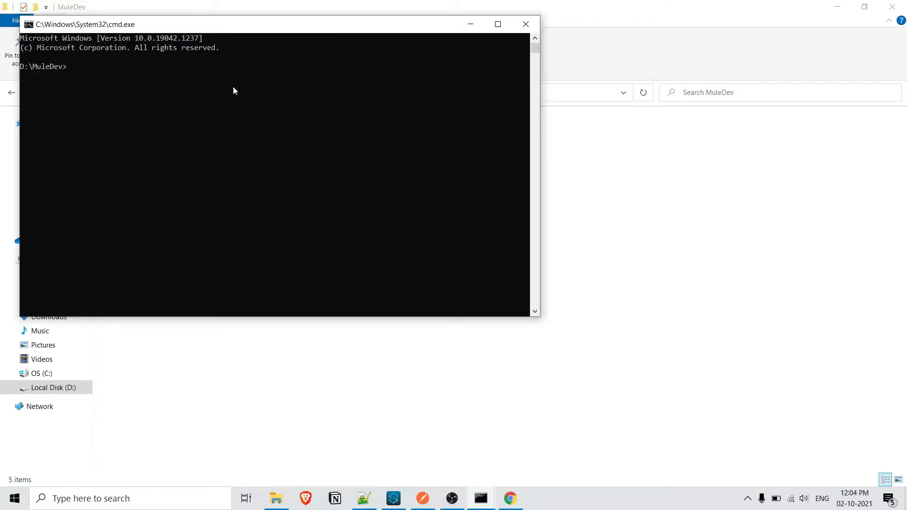
pyautogui.doubleClick(279, 26)
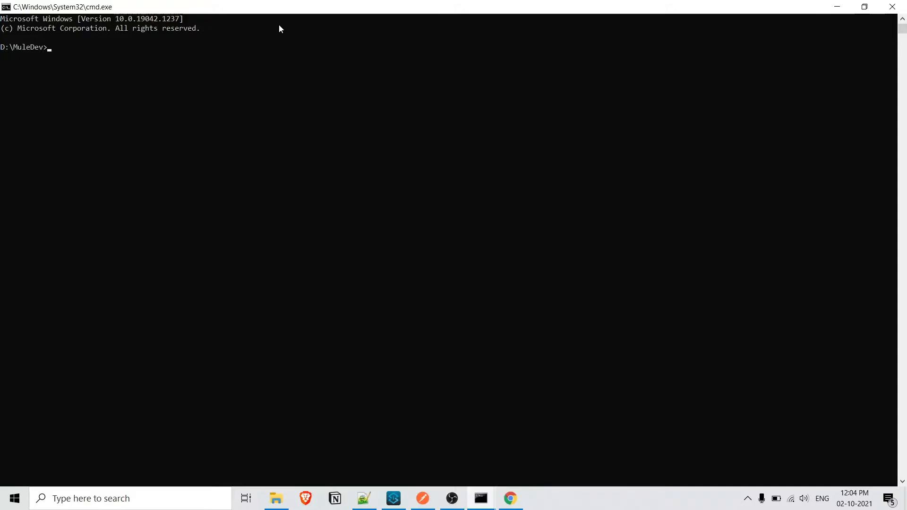
# Step: Switch to Notepad++ and examine the encryption command's jar name, method, operation, algorithm, mode, key and value arguments
pyautogui.click(363, 499)
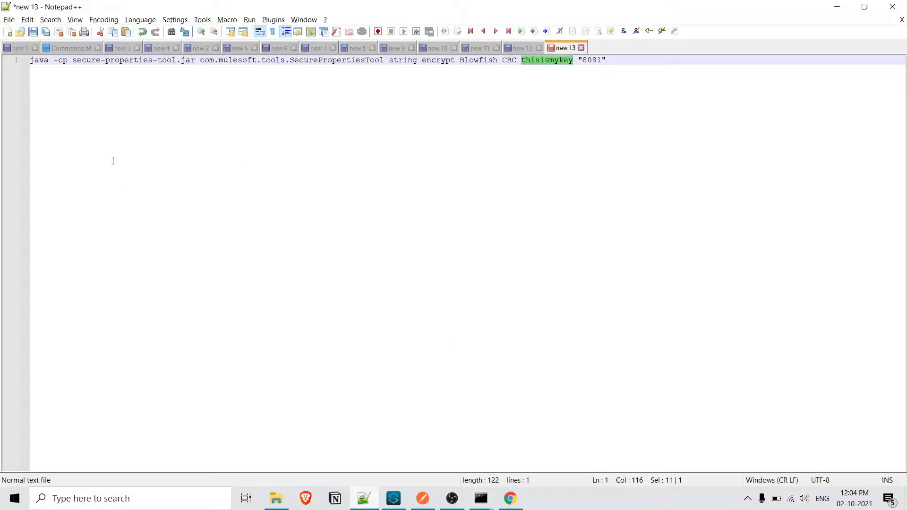
pyautogui.moveTo(195, 60); pyautogui.dragTo(75, 61)
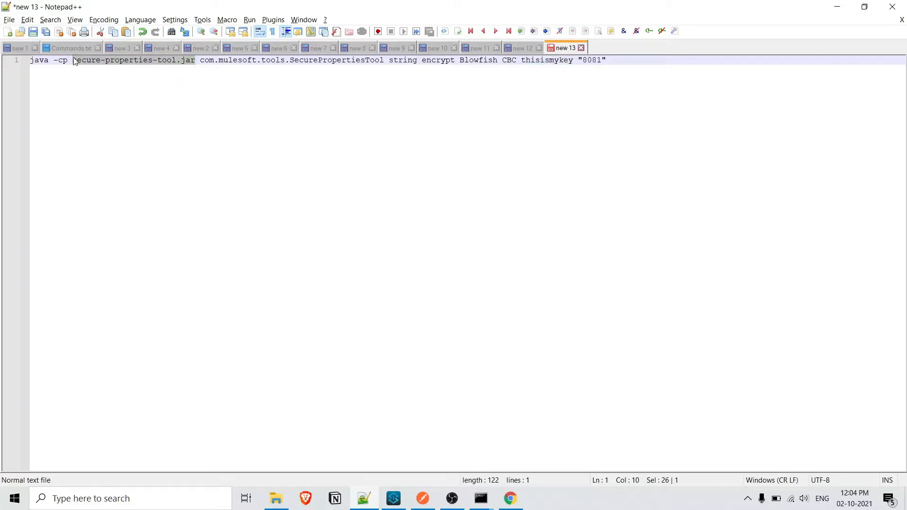
pyautogui.doubleClick(404, 60)
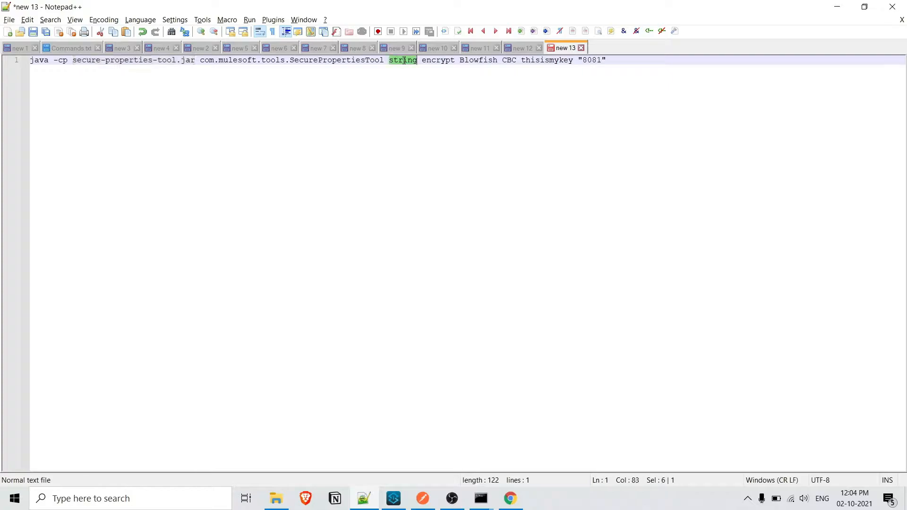
pyautogui.doubleClick(439, 63)
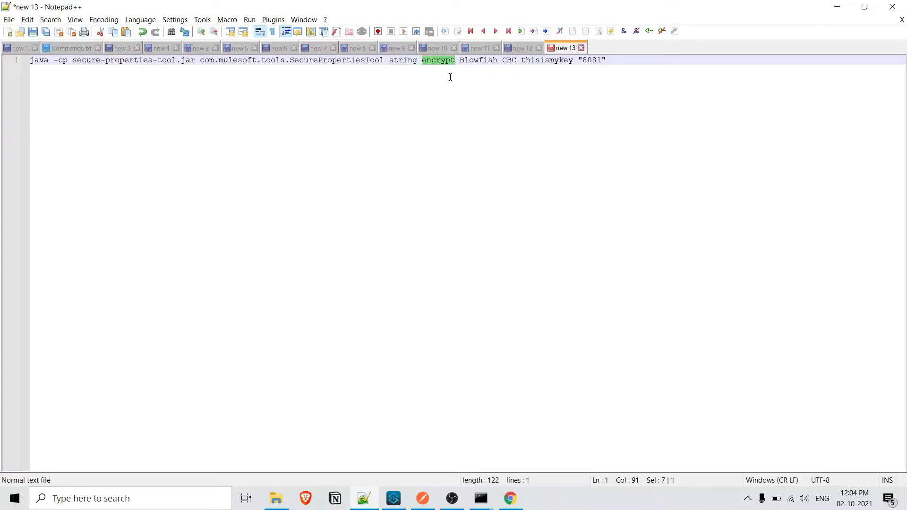
pyautogui.doubleClick(481, 63)
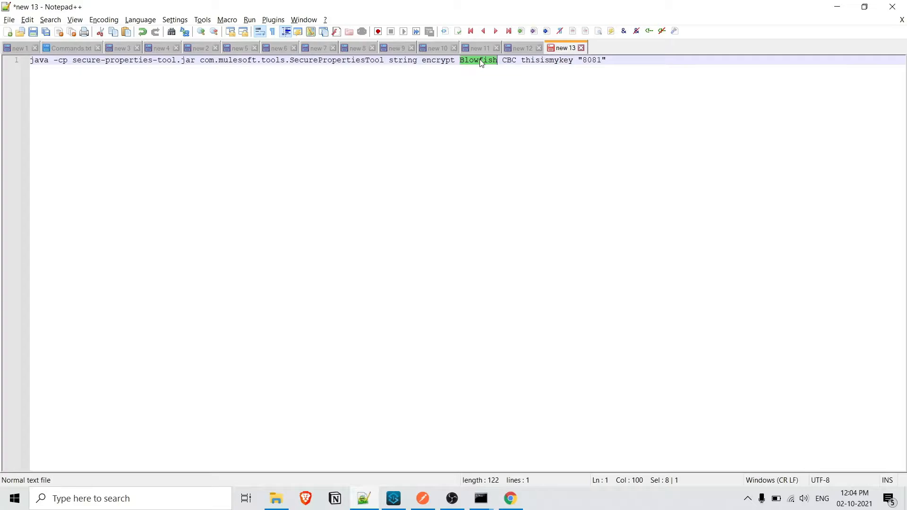
pyautogui.doubleClick(509, 62)
pyautogui.doubleClick(540, 62)
pyautogui.doubleClick(594, 61)
# Step: Switch to Chrome and review the Supported Algorithms and Supported Modes lists in the MuleSoft documentation
pyautogui.moveTo(514, 501)
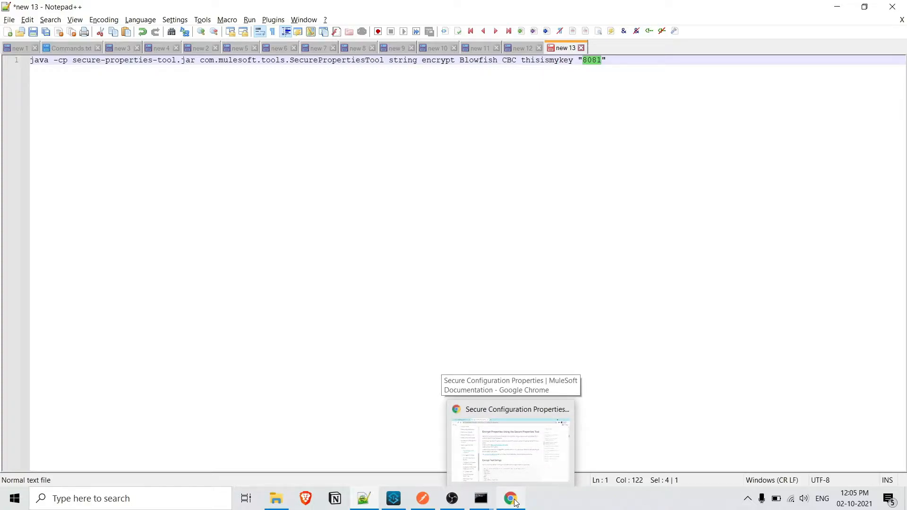
pyautogui.click(515, 502)
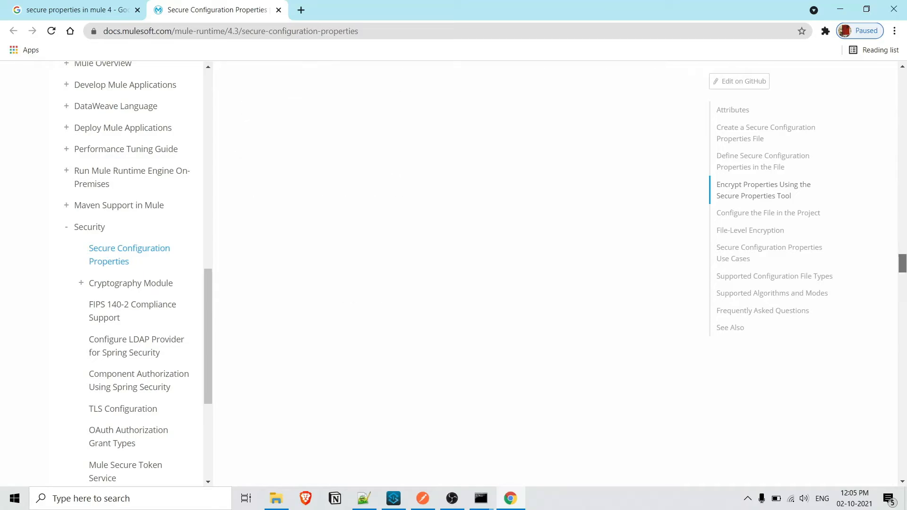
pyautogui.moveTo(903, 263); pyautogui.dragTo(902, 469)
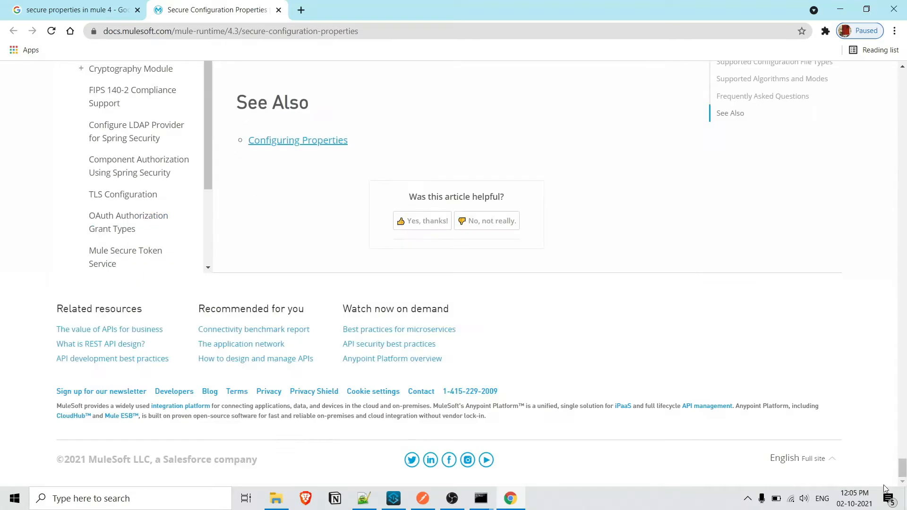
pyautogui.scroll(7, 559, 266)
pyautogui.scroll(10, 559, 266)
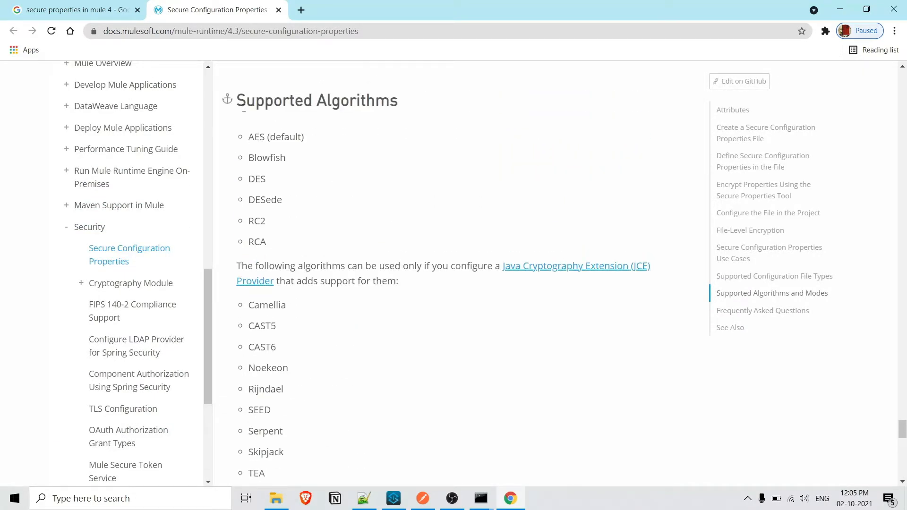
pyautogui.moveTo(247, 137); pyautogui.dragTo(281, 251)
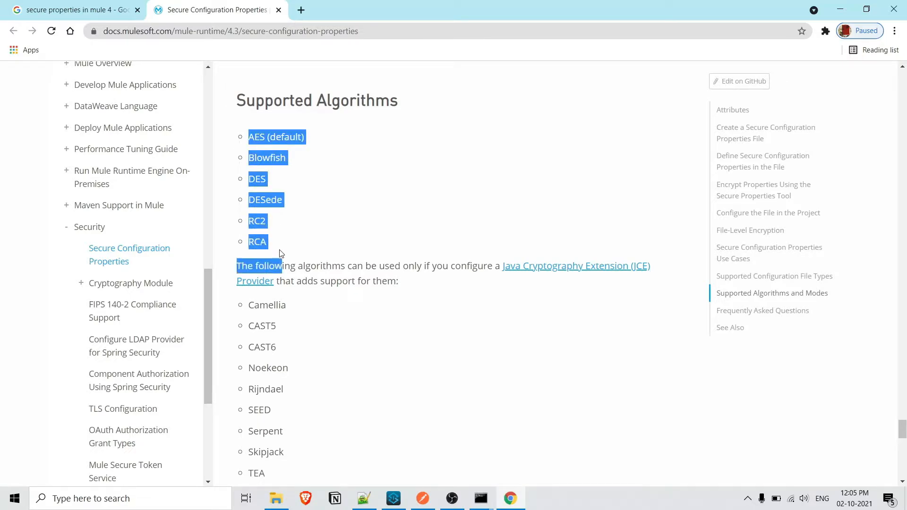
pyautogui.scroll(-6, 320, 190)
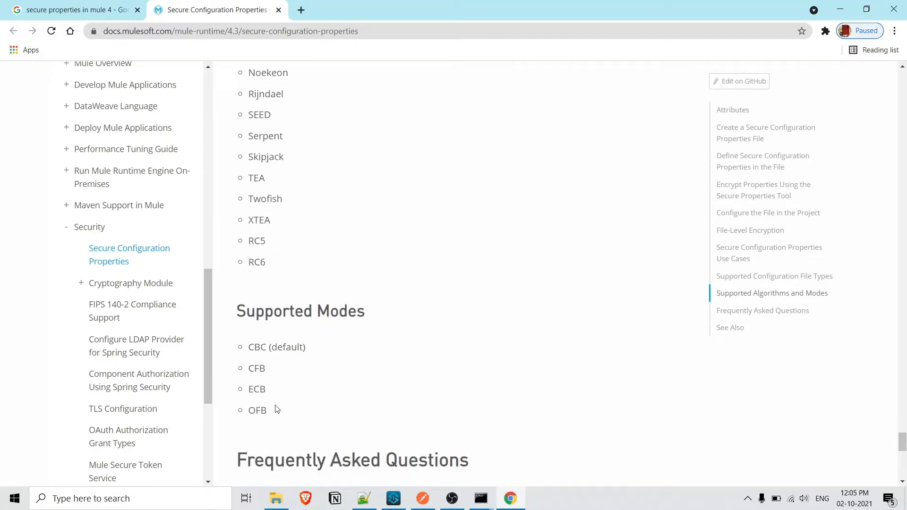
pyautogui.moveTo(272, 414); pyautogui.dragTo(245, 342)
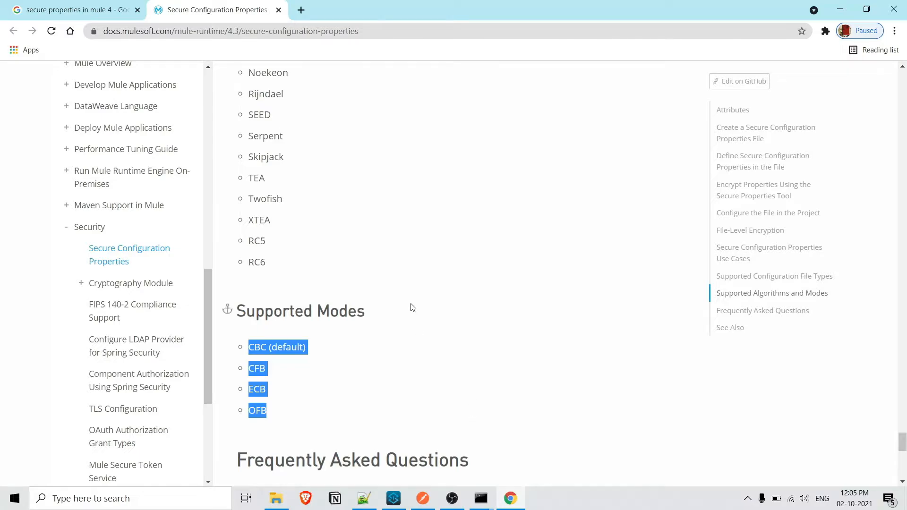
pyautogui.scroll(1, 411, 309)
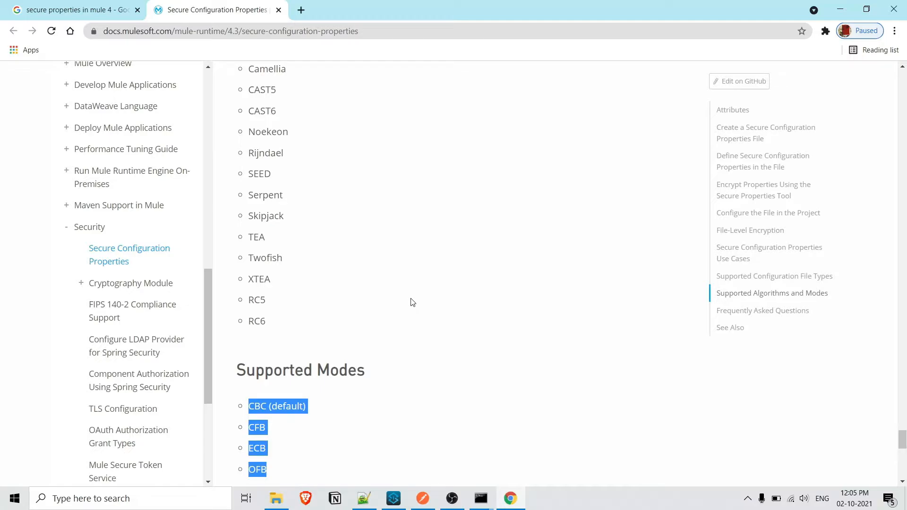
pyautogui.scroll(1, 409, 302)
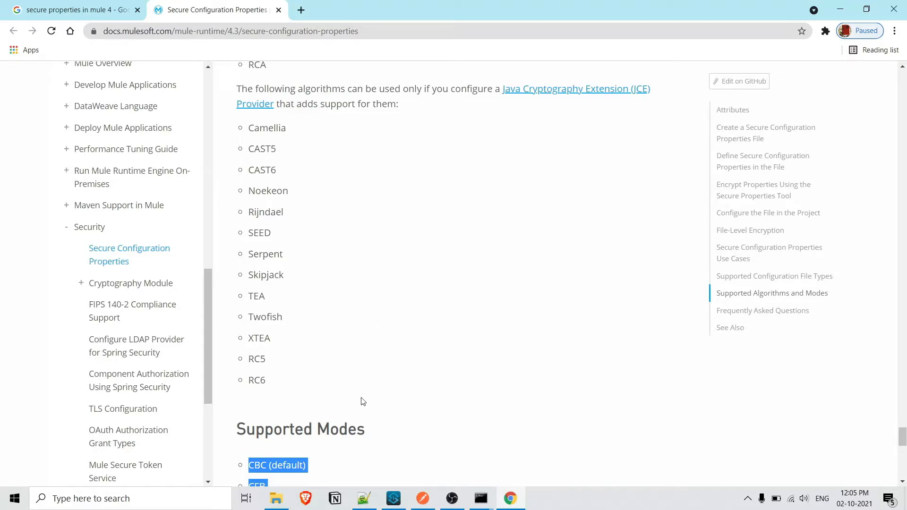
# Step: Copy the Blowfish CBC encryption command for value "8081", including its encryption key, from Notepad++ and run it in the command prompt
pyautogui.click(365, 499)
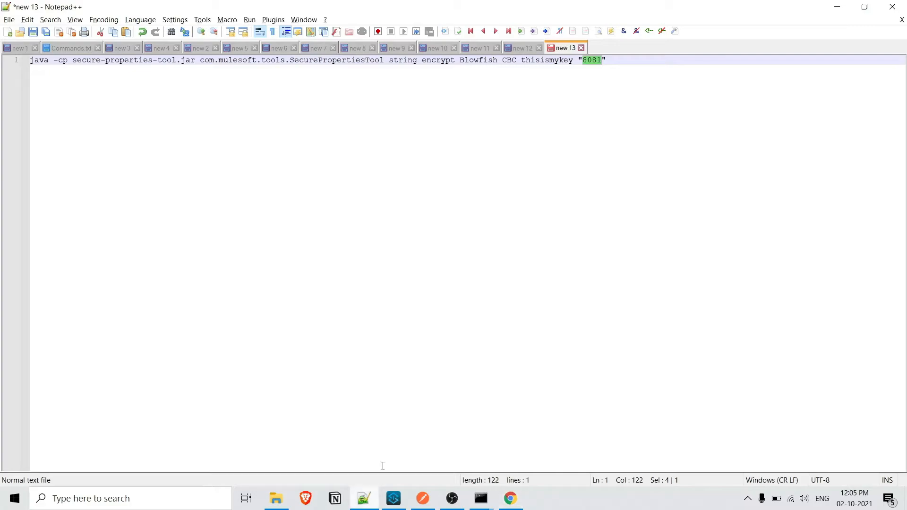
pyautogui.click(627, 59)
pyautogui.moveTo(627, 59); pyautogui.dragTo(2, 55)
pyautogui.hotkey('ctrl', 'c')
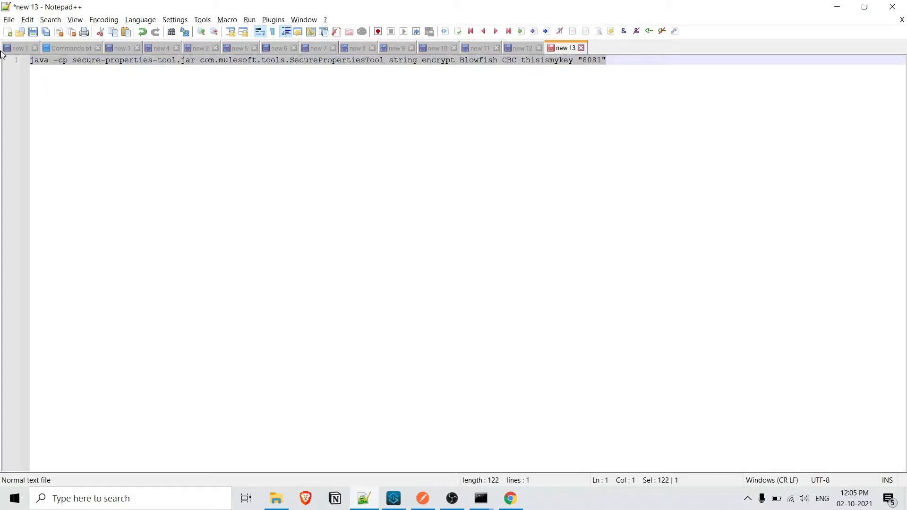
pyautogui.click(481, 497)
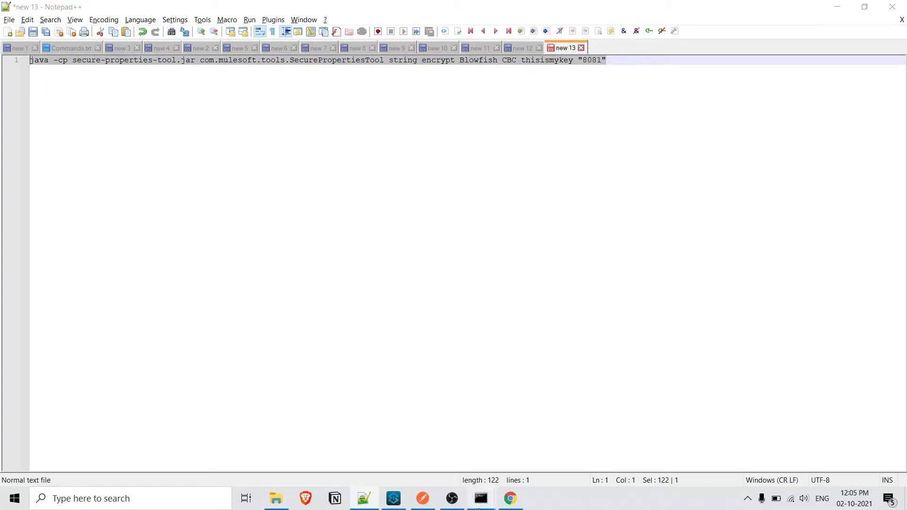
pyautogui.click(521, 454)
pyautogui.hotkey('ctrl', 'v')
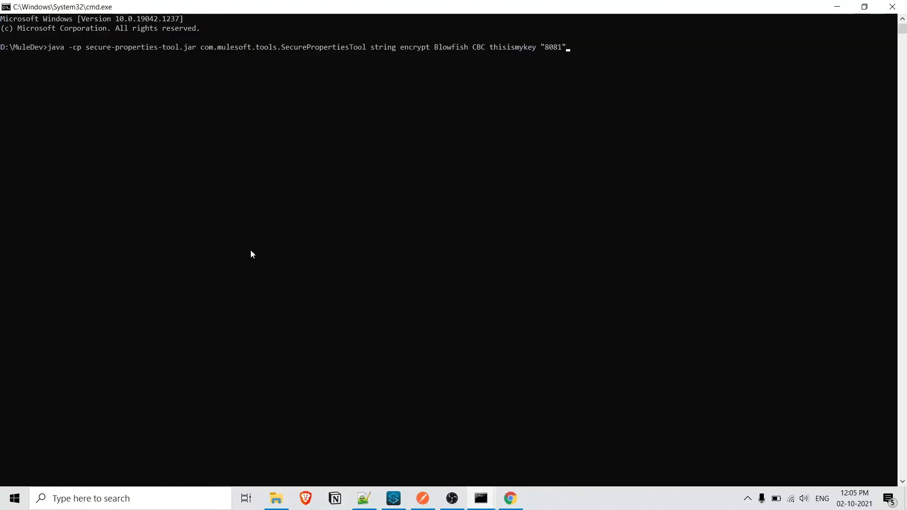
pyautogui.press('Return')
# Step: Copy the encrypted output from the command prompt, switch to Anypoint Studio and replace the http.port value in config.properties with it
pyautogui.moveTo(53, 56); pyautogui.dragTo(0, 57)
pyautogui.hotkey('ctrl', 'c')
pyautogui.hotkey('alt', 'Tab')
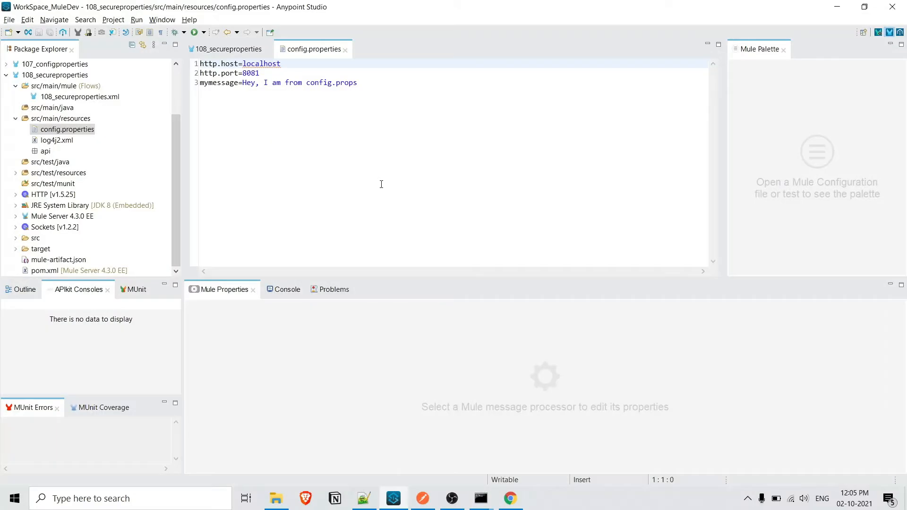
pyautogui.doubleClick(251, 74)
pyautogui.hotkey('ctrl', 'v')
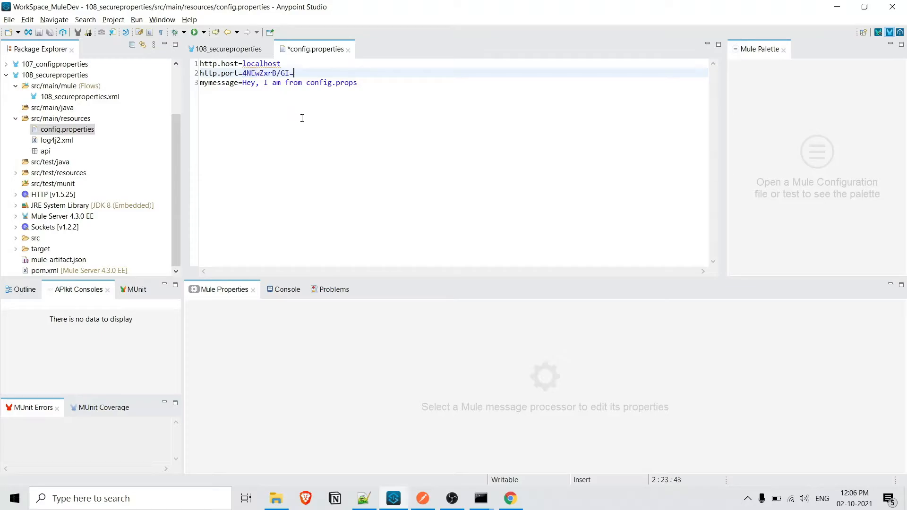
# Step: Wrap the encrypted http.port value in ![ ] and save config.properties
pyautogui.click(245, 74)
pyautogui.write('[')
pyautogui.press('Right')
pyautogui.press('Right')
pyautogui.press('Right')
pyautogui.press('Right')
pyautogui.press('Right')
pyautogui.press('Right')
pyautogui.press('Right')
pyautogui.press('Right')
pyautogui.press('Right')
pyautogui.press('Right')
pyautogui.press('Right')
pyautogui.write(']')
pyautogui.press('Left')
pyautogui.press('Left')
pyautogui.press('Left')
pyautogui.press('Left')
pyautogui.press('Left')
pyautogui.press('Left')
pyautogui.press('Left')
pyautogui.press('Left')
pyautogui.press('Left')
pyautogui.press('Left')
pyautogui.press('Left')
pyautogui.press('Left')
pyautogui.press('Left')
pyautogui.press('Left')
pyautogui.press('Left')
pyautogui.press('Left')
pyautogui.press('Right')
pyautogui.press('Right')
pyautogui.write('!')
pyautogui.hotkey('ctrl', 's')
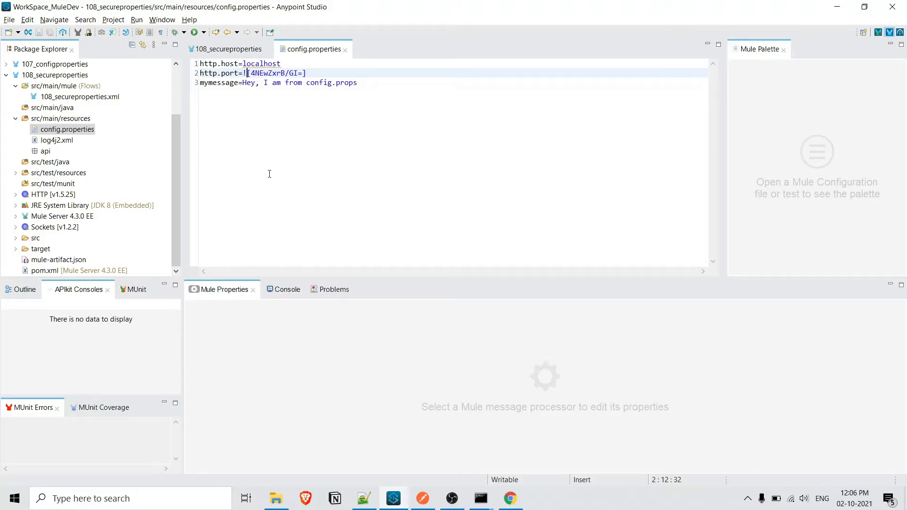
# Step: Change the port in the Listener's HTTP_Listener_config to ${secure::http.port} and save the 108_secureproperties flow
pyautogui.click(239, 50)
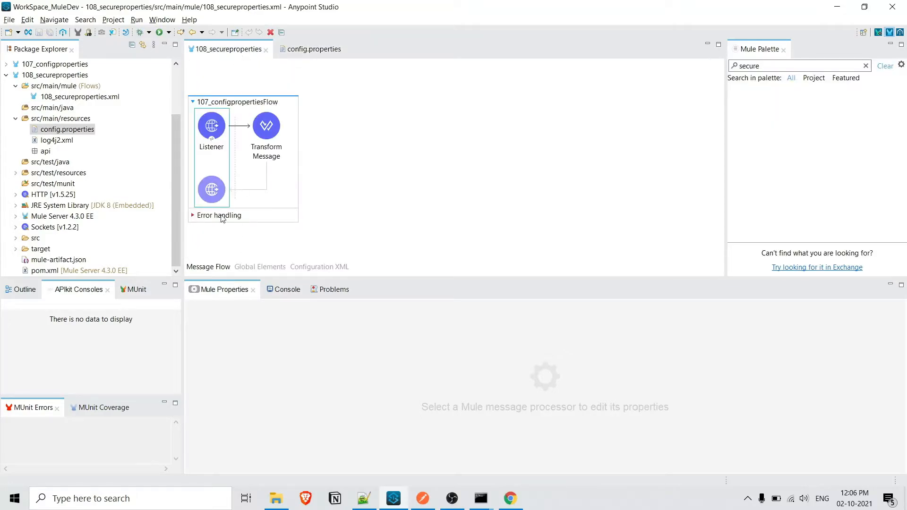
pyautogui.click(214, 170)
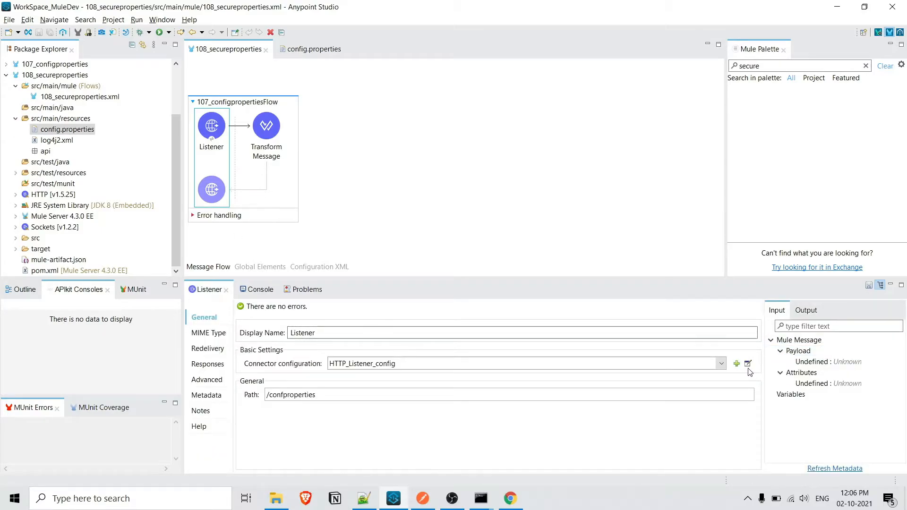
pyautogui.click(747, 363)
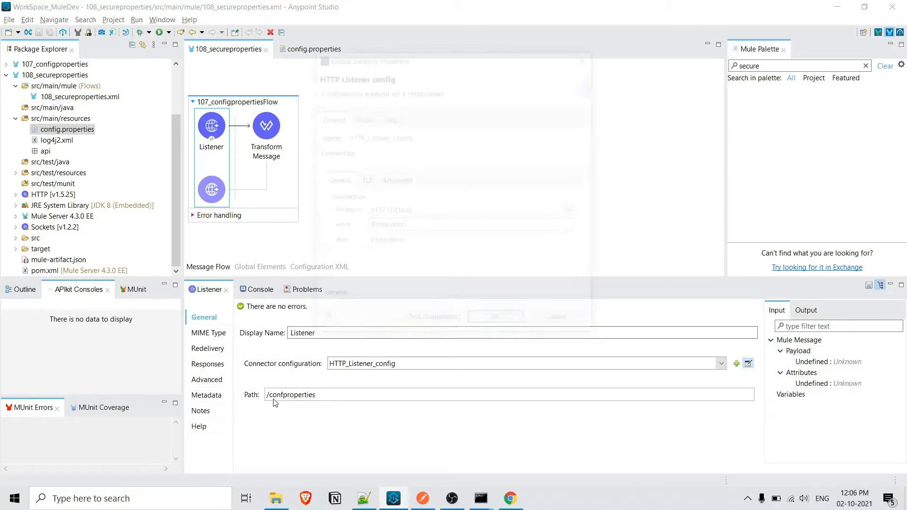
pyautogui.click(373, 242)
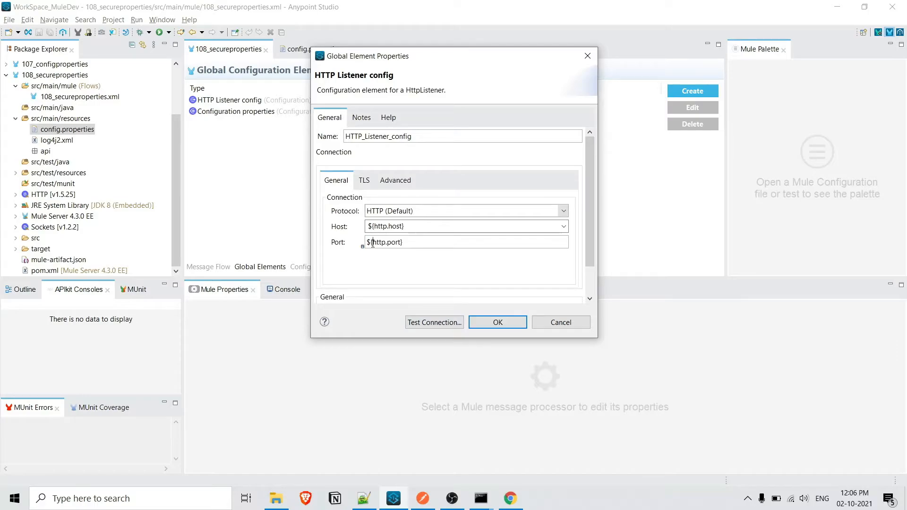
pyautogui.write('secure::')
pyautogui.click(497, 323)
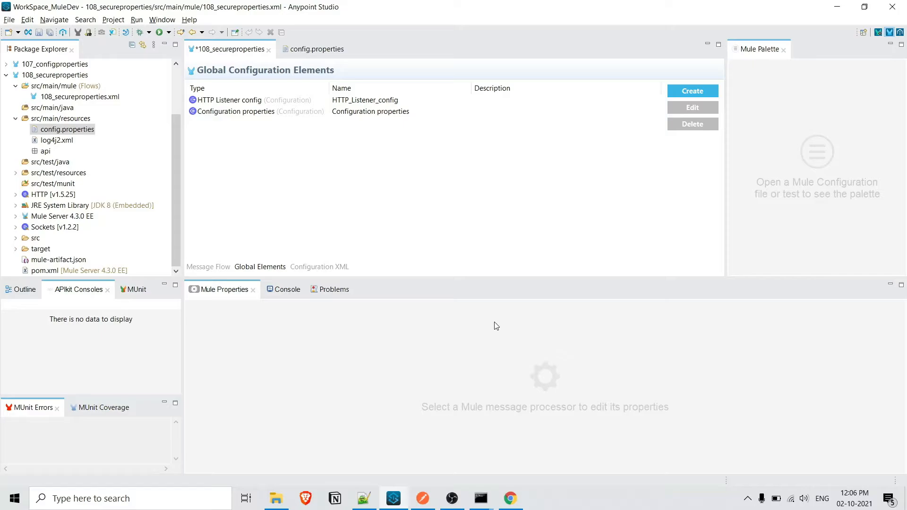
pyautogui.hotkey('ctrl', 's')
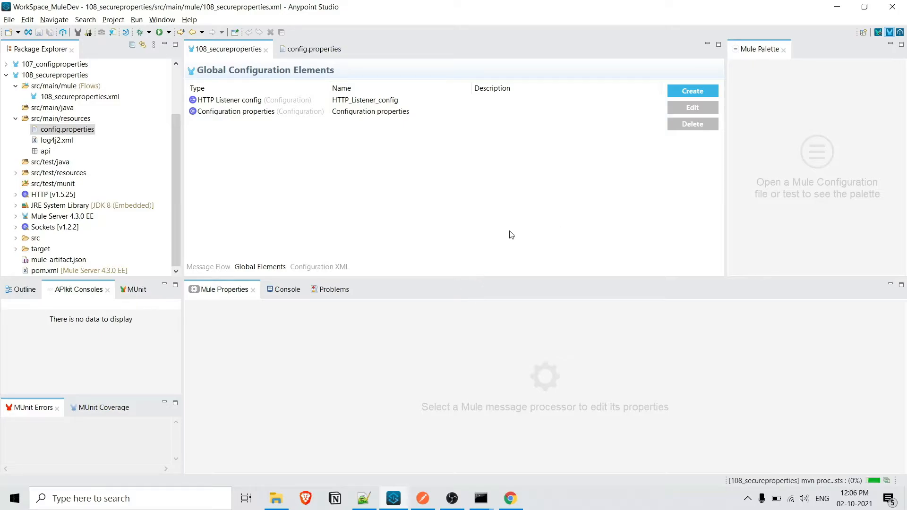
# Step: Search Exchange for "secure" and add the Mule Secure Configuration Property Extension version 1.2.3 to the project
pyautogui.click(207, 270)
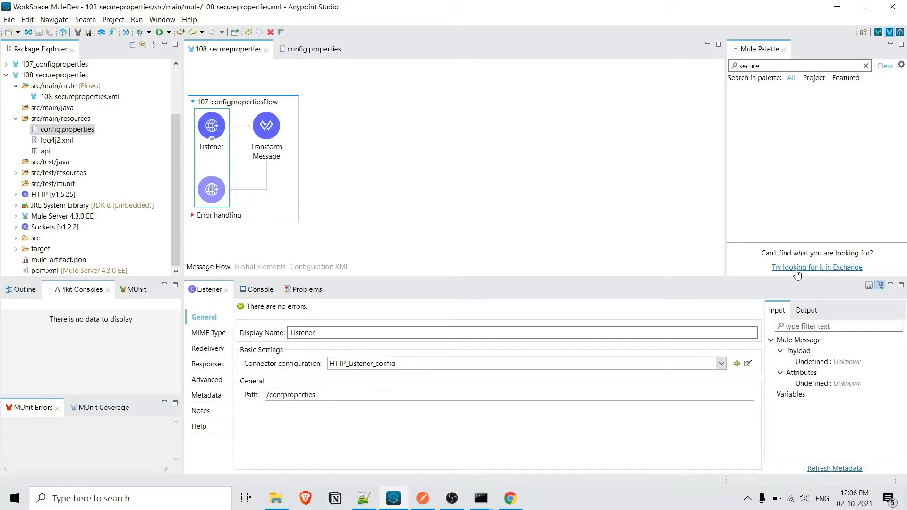
pyautogui.click(797, 268)
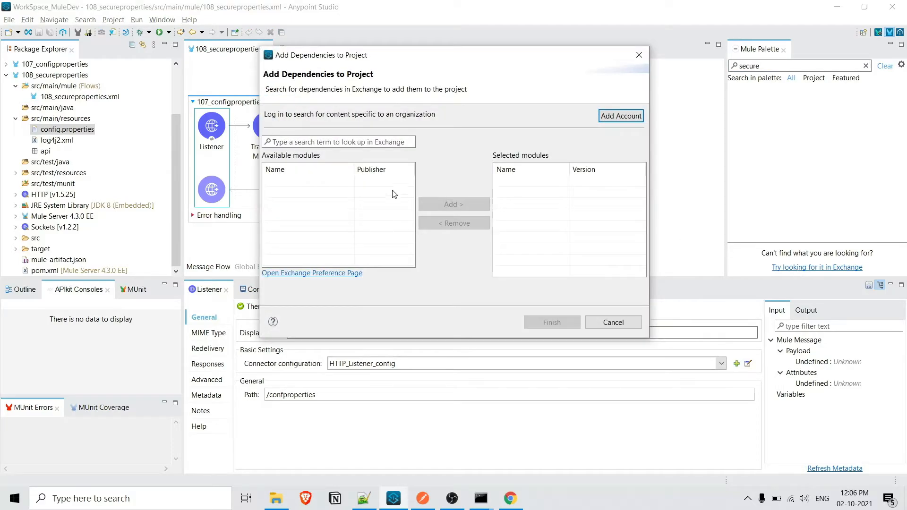
pyautogui.click(388, 142)
pyautogui.write('sec')
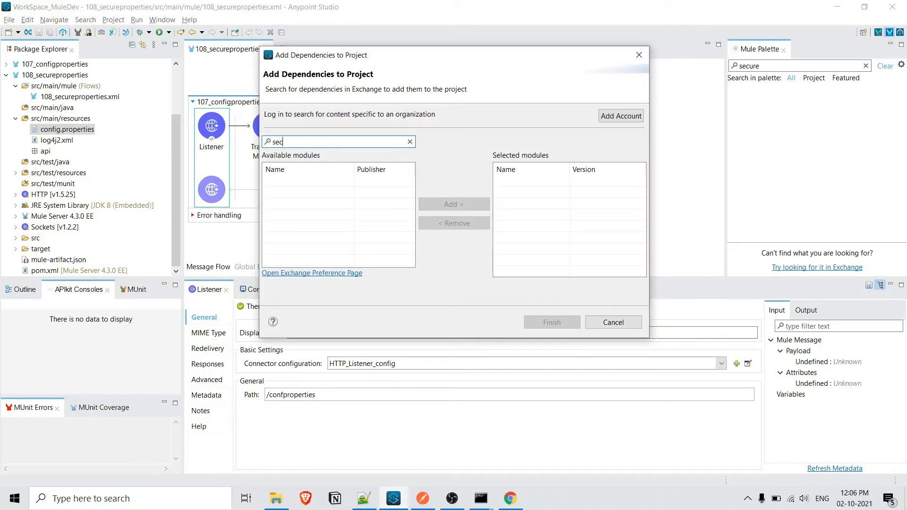
pyautogui.write('ure')
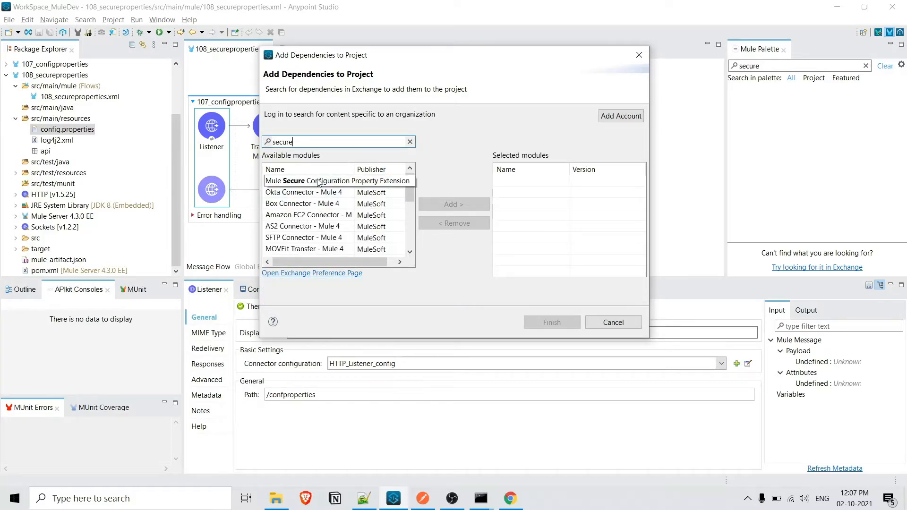
pyautogui.click(318, 182)
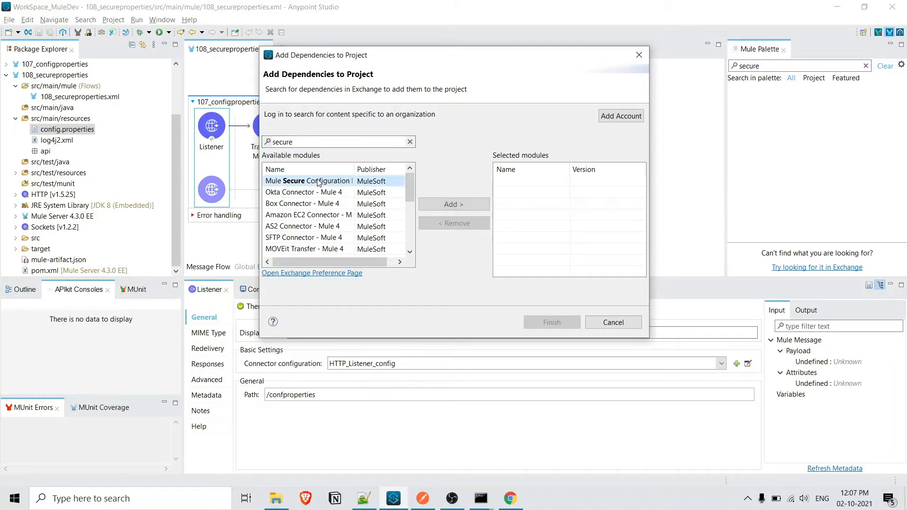
pyautogui.click(449, 204)
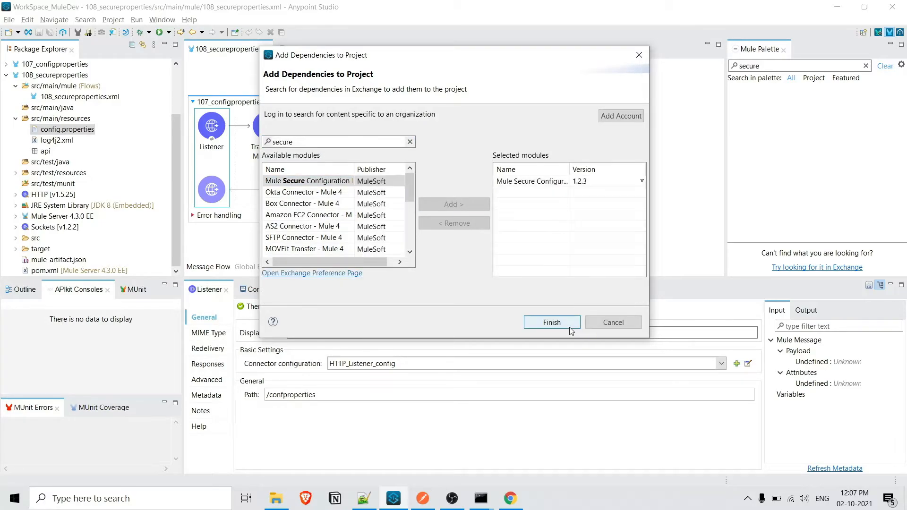
pyautogui.click(562, 322)
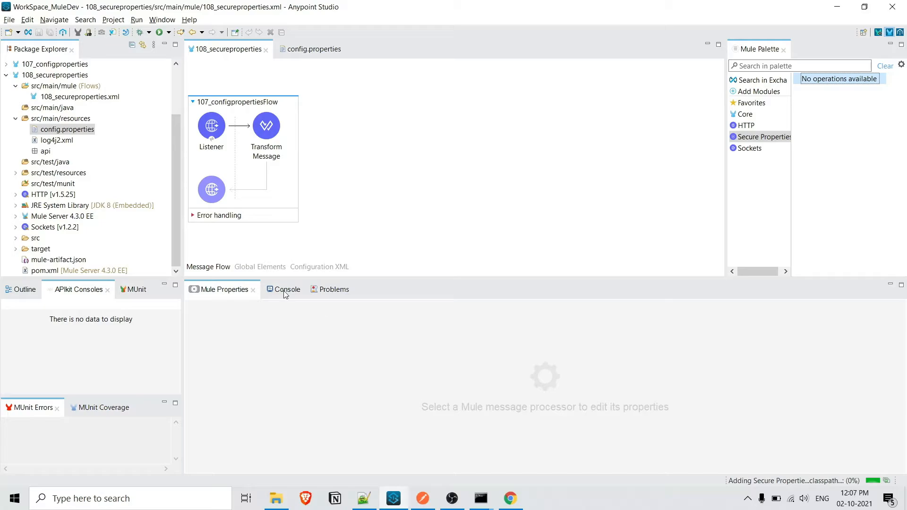
# Step: Start creating a Secure Properties Config global element, filtering the global types by "secure"
pyautogui.click(266, 268)
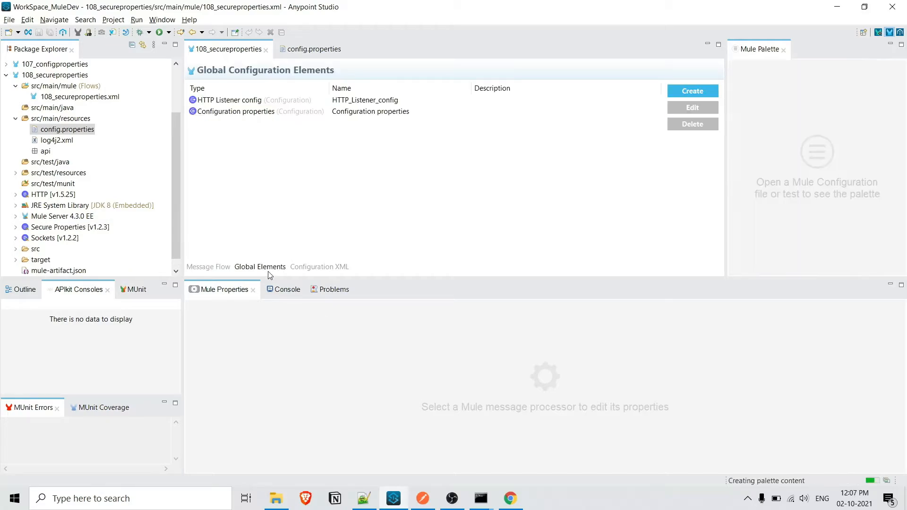
pyautogui.click(697, 94)
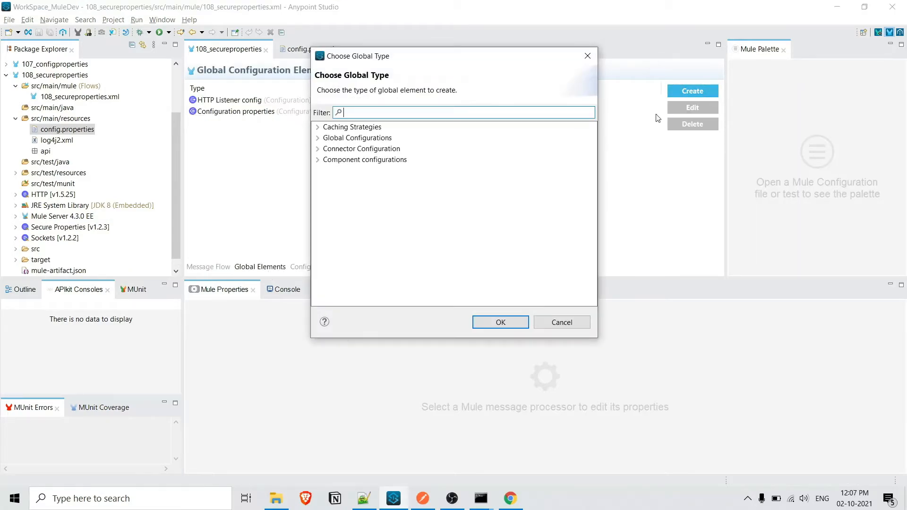
pyautogui.write('sec')
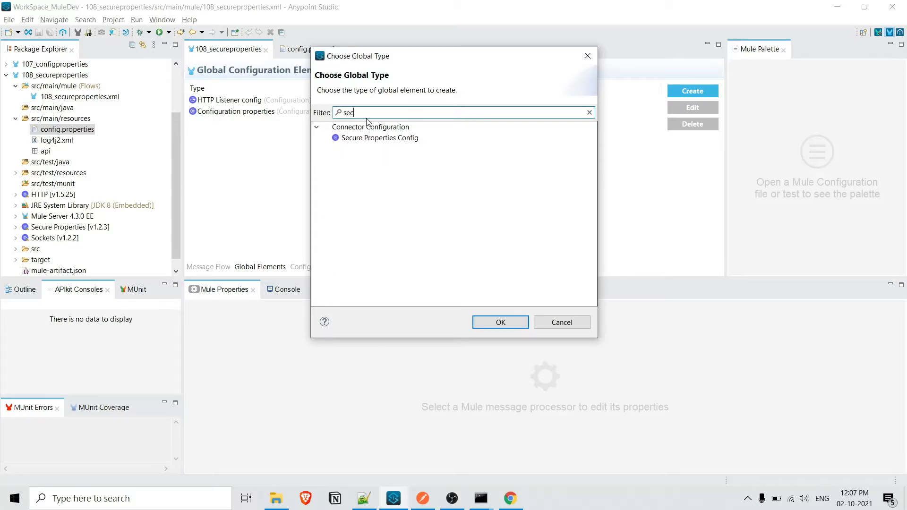
pyautogui.write('ure')
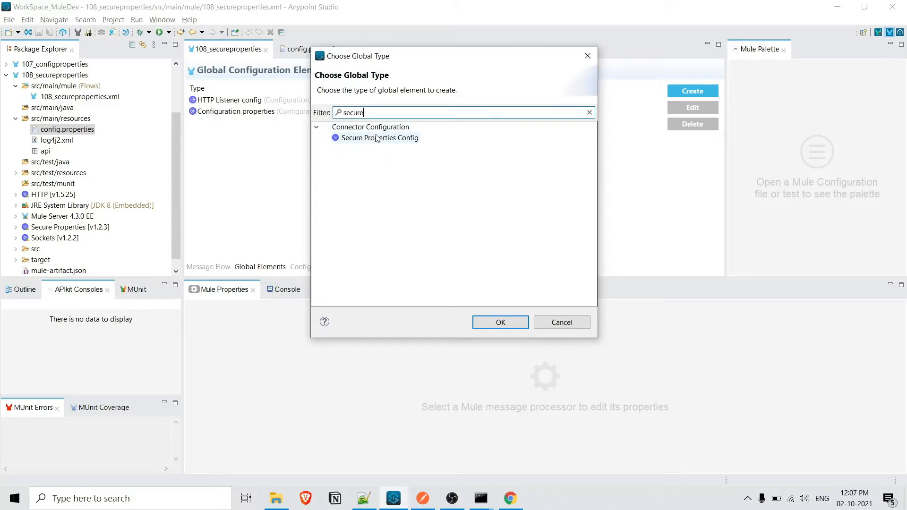
pyautogui.doubleClick(378, 138)
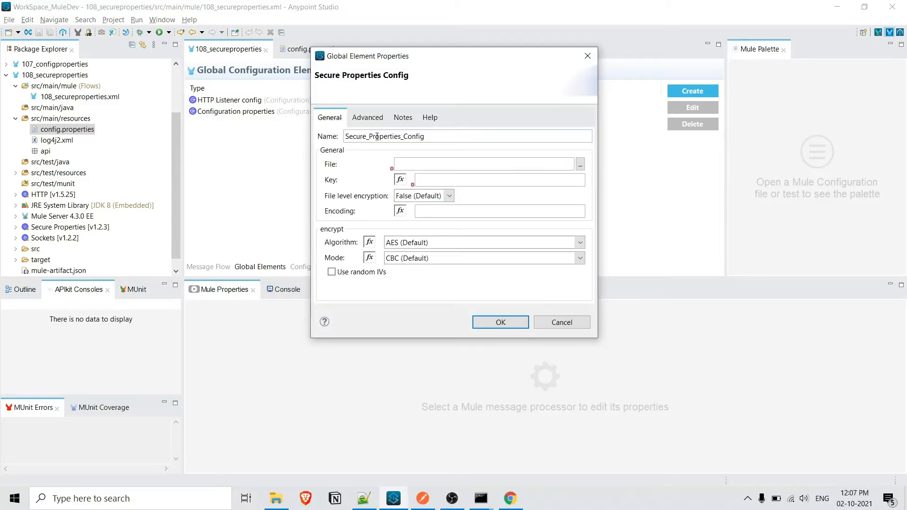
# Step: Set the secure configuration's file to config.properties from src/main/resources, narrowing the file filter to *.properties
pyautogui.click(580, 165)
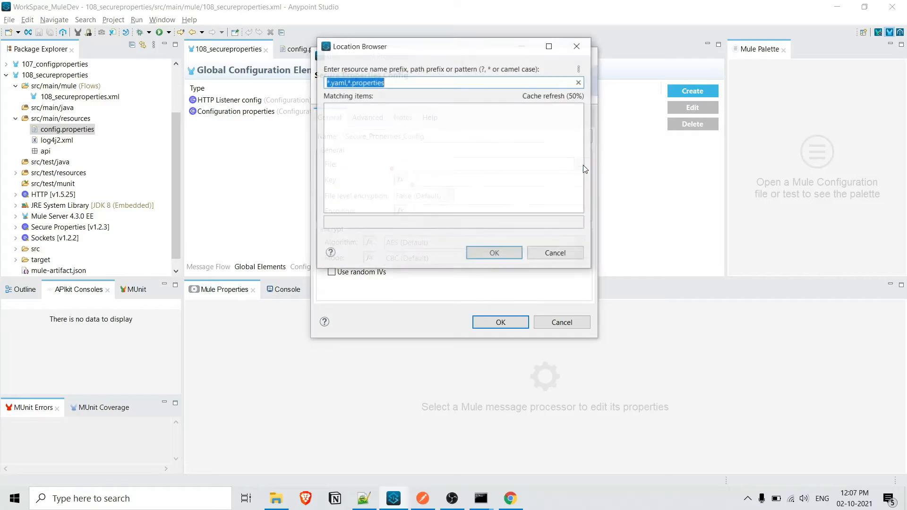
pyautogui.click(348, 83)
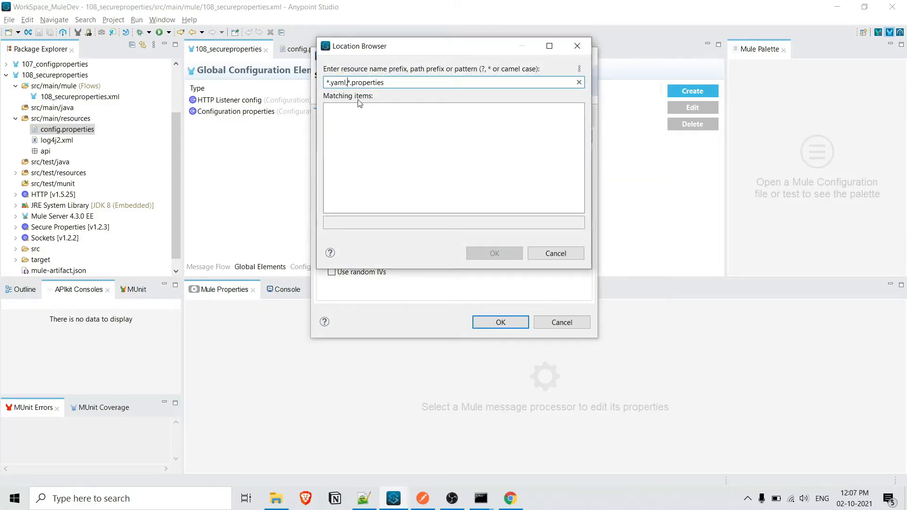
pyautogui.press('BackSpace')
pyautogui.press('BackSpace')
pyautogui.press('BackSpace')
pyautogui.press('BackSpace')
pyautogui.press('BackSpace')
pyautogui.press('BackSpace')
pyautogui.press('BackSpace')
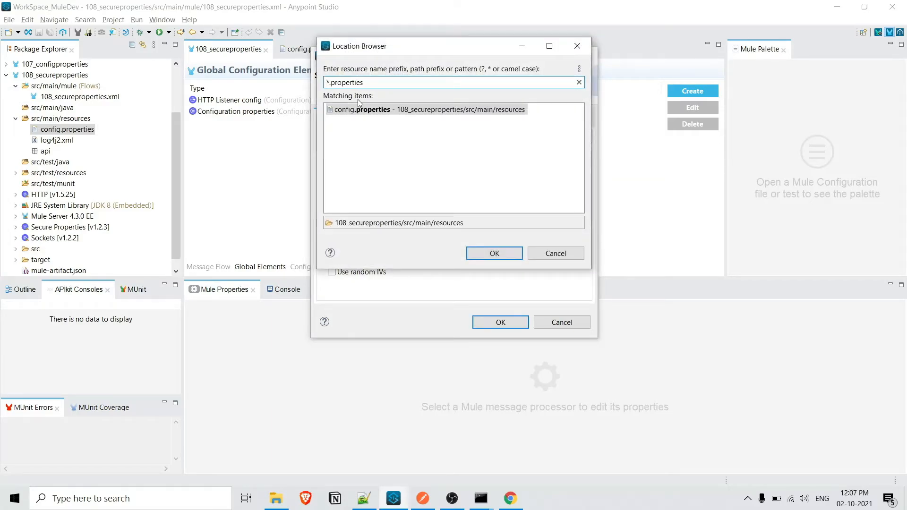
pyautogui.doubleClick(368, 114)
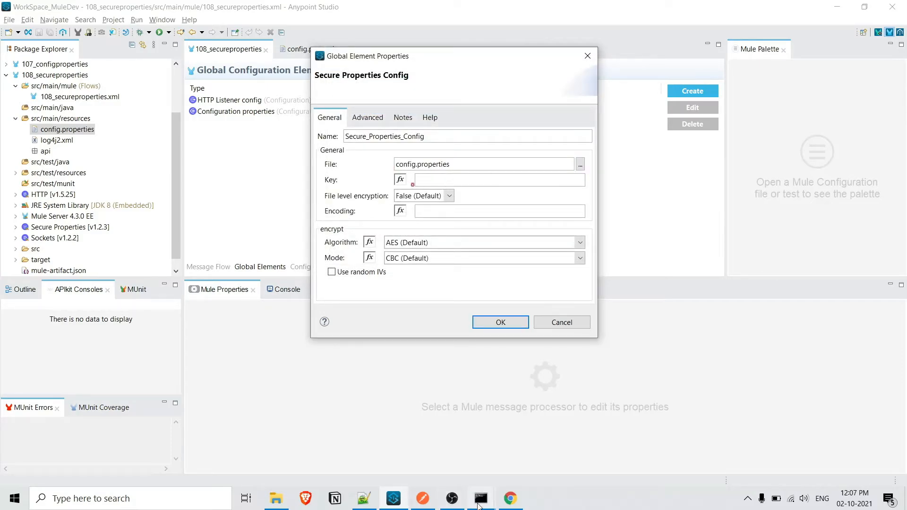
# Step: Copy the encryption key from the command in Notepad++ and paste it into the secure configuration's Key field
pyautogui.click(363, 499)
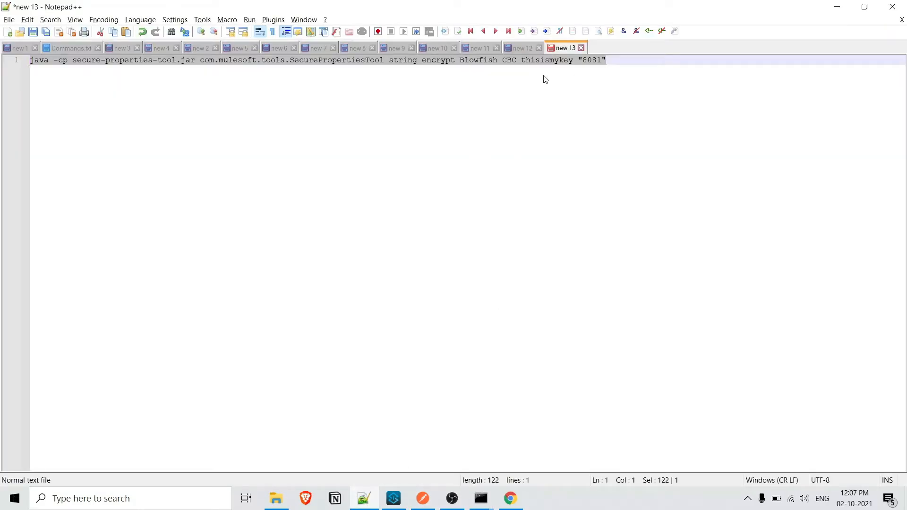
pyautogui.press('End')
pyautogui.doubleClick(546, 61)
pyautogui.hotkey('ctrl', 'c')
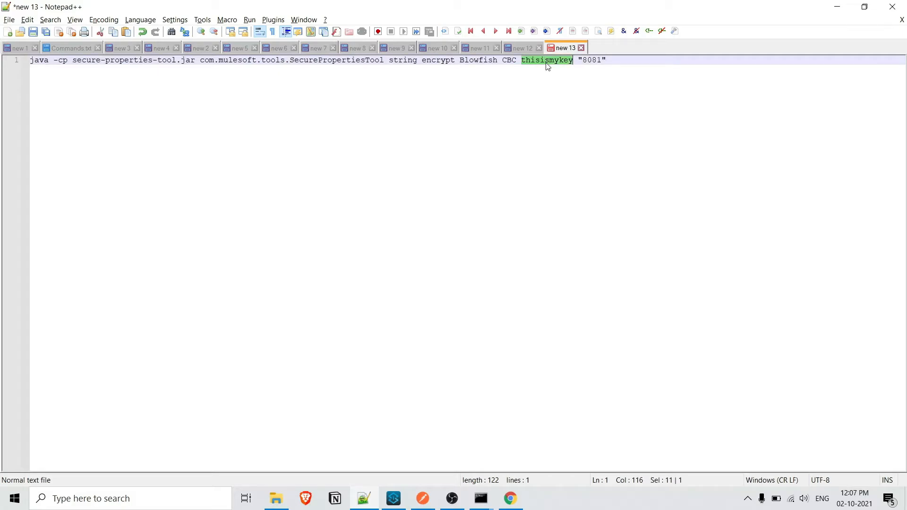
pyautogui.hotkey('alt', 'Tab')
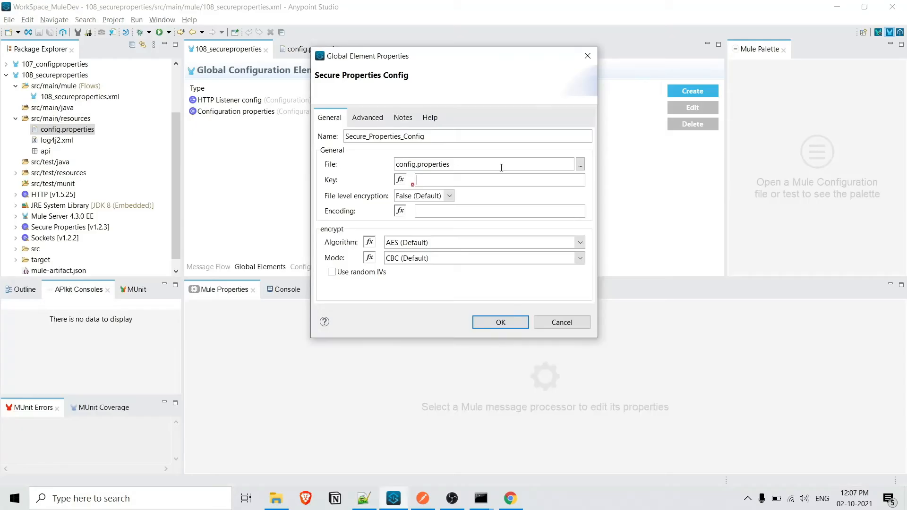
pyautogui.click(495, 180)
pyautogui.hotkey('ctrl', 'v')
# Step: Set the secure configuration's encryption algorithm to Blowfish and its mode to CBC (Default)
pyautogui.click(581, 243)
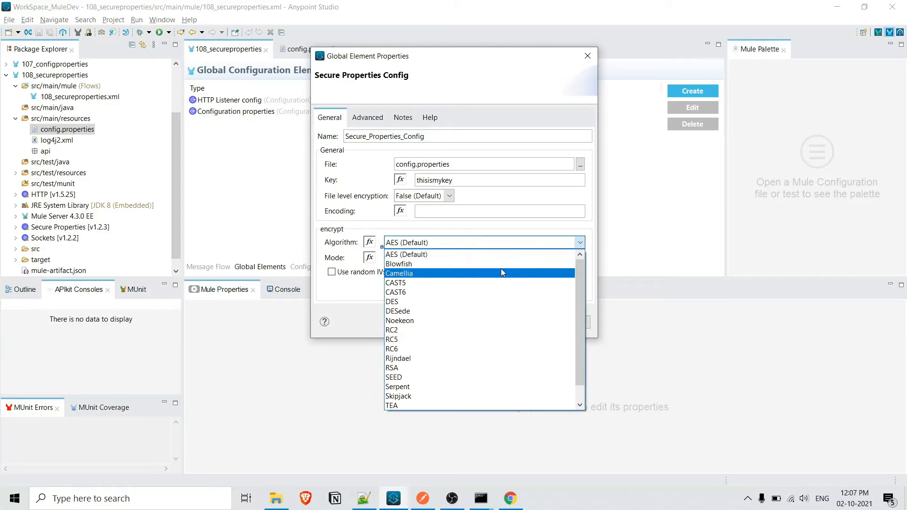
pyautogui.click(501, 264)
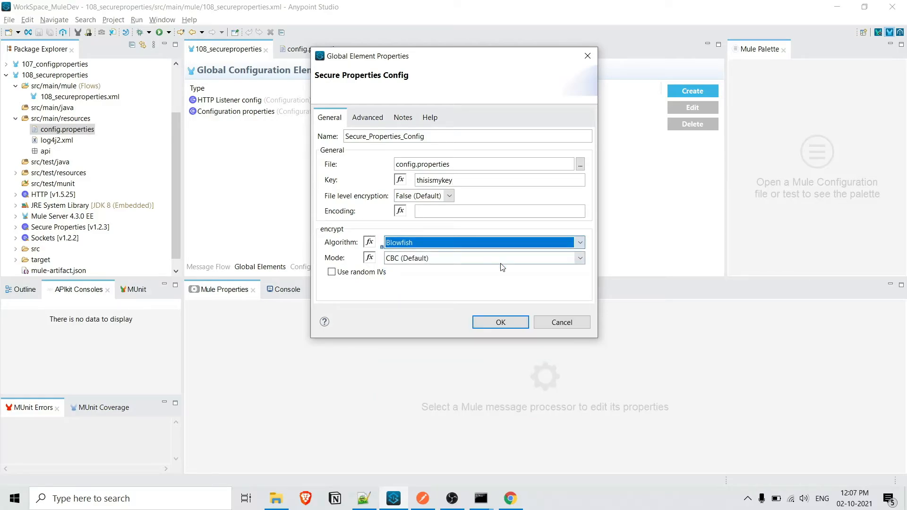
pyautogui.click(580, 259)
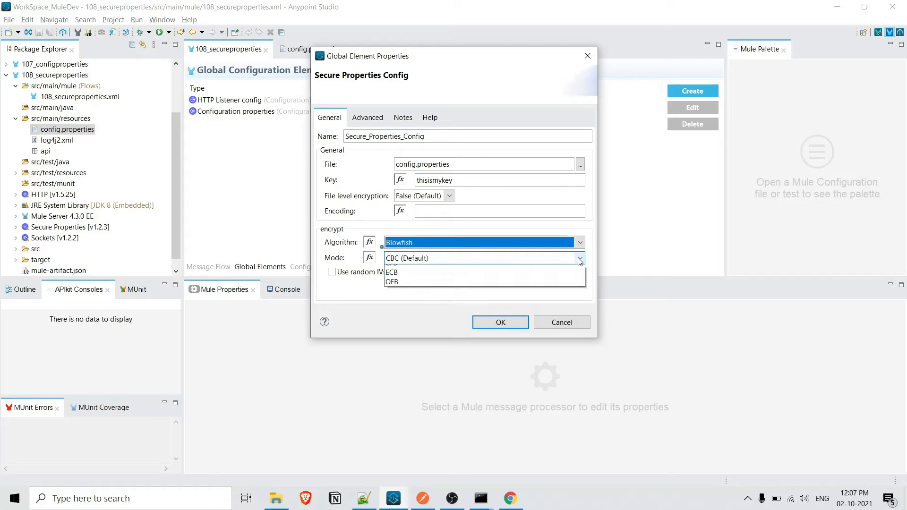
pyautogui.click(526, 270)
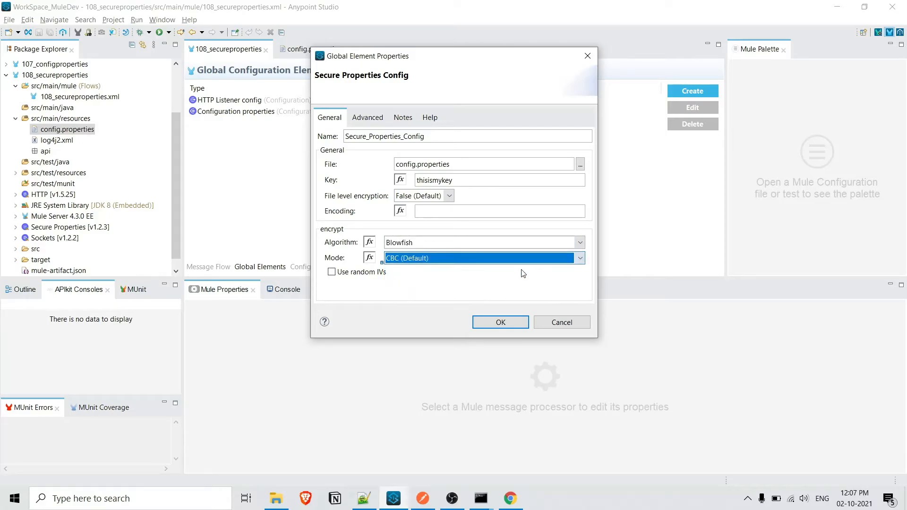
# Step: Check the algorithm and mode against the encrypt command in Notepad++, then return to Anypoint Studio and confirm the Secure Properties Config
pyautogui.click(362, 500)
pyautogui.click(479, 59)
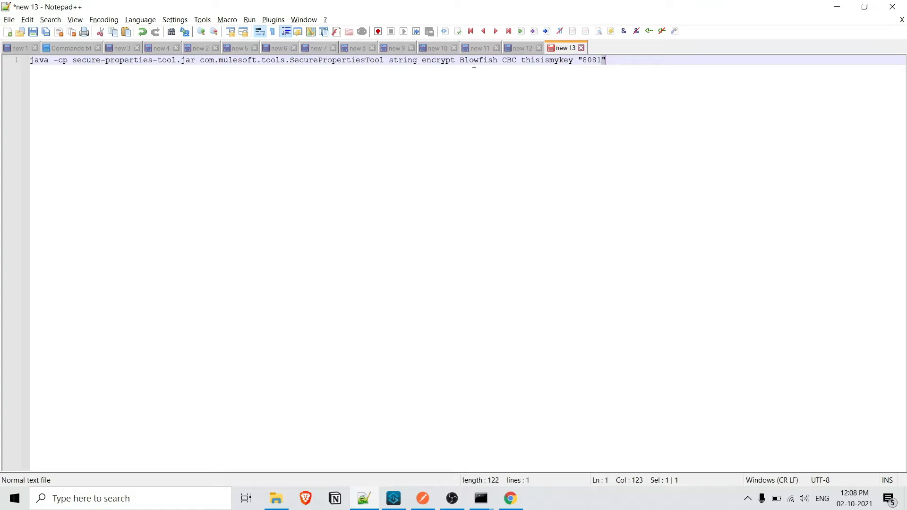
pyautogui.doubleClick(478, 61)
pyautogui.doubleClick(511, 61)
pyautogui.hotkey('alt', 'Tab')
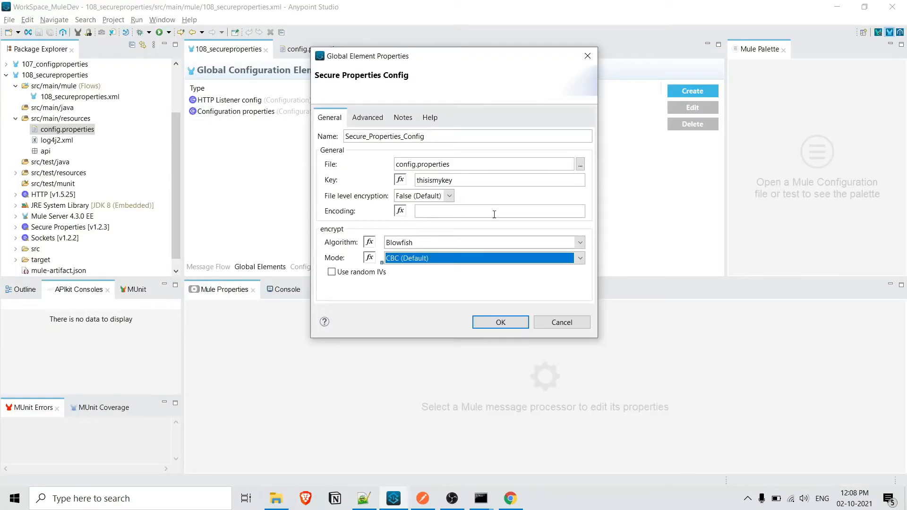
pyautogui.click(504, 326)
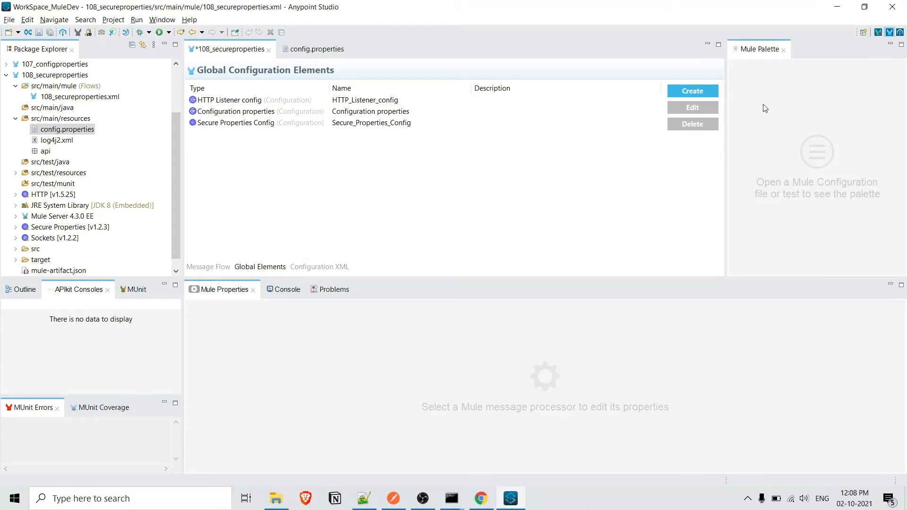
# Step: Create a Global Property named key, paste the encryption key as its value, and save the project
pyautogui.click(707, 95)
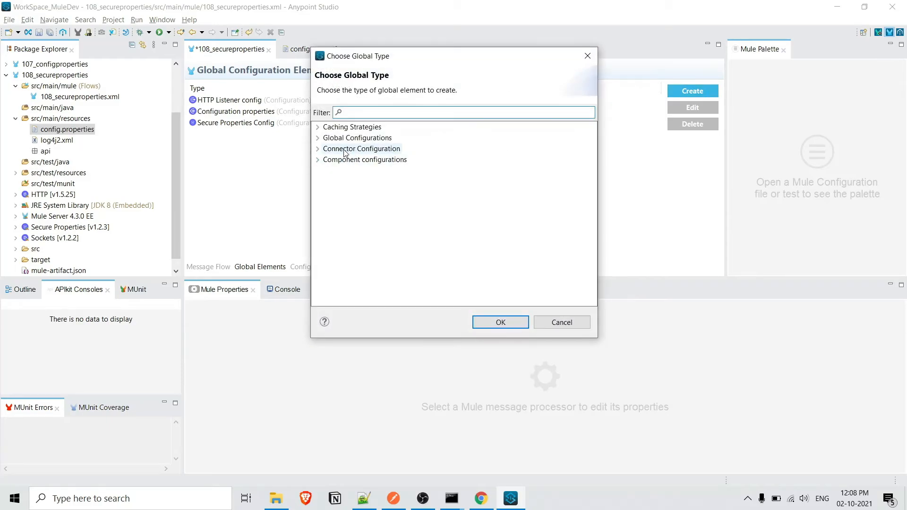
pyautogui.click(316, 139)
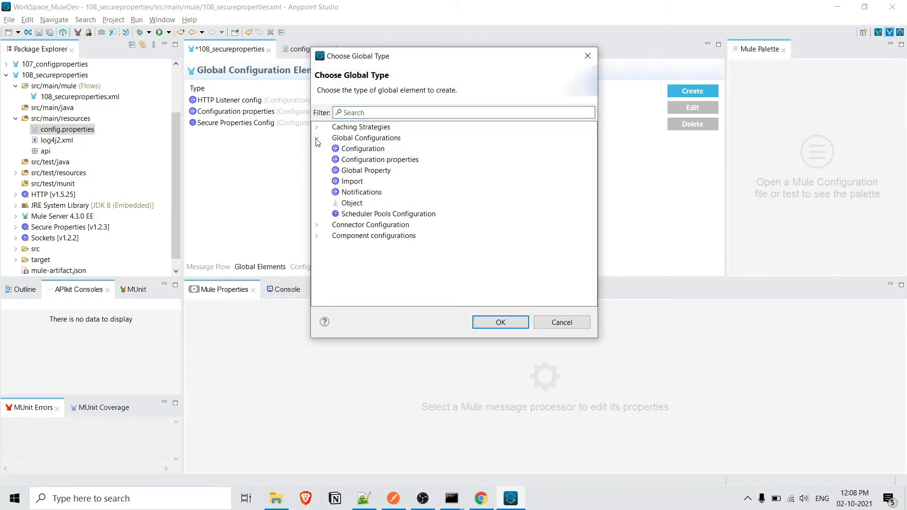
pyautogui.click(366, 171)
pyautogui.click(508, 326)
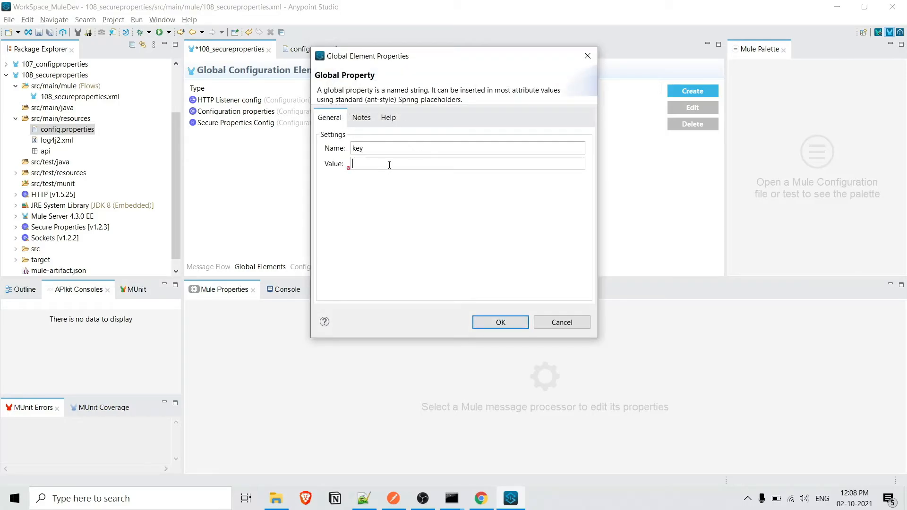
pyautogui.hotkey('ctrl', 'v')
pyautogui.click(503, 323)
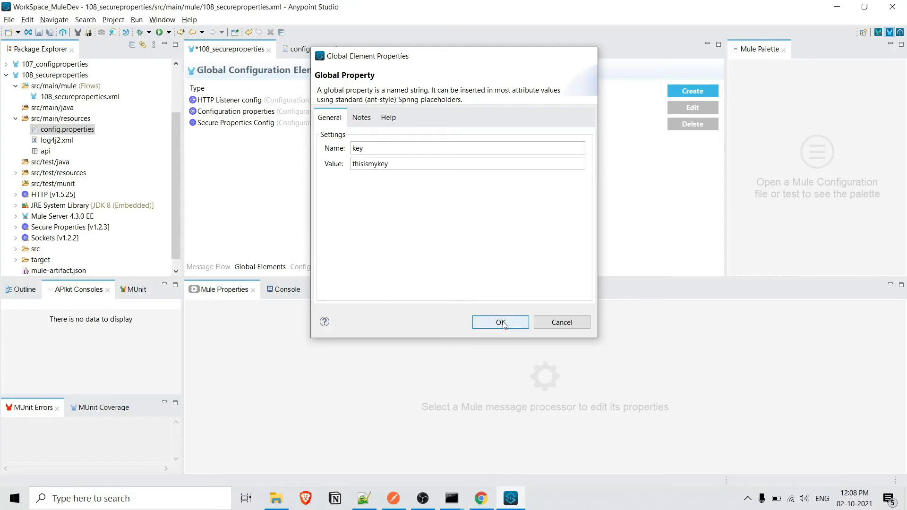
pyautogui.hotkey('ctrl', 's')
# Step: Return to the message flow and test the application in Postman with a GET request to localhost:8081/confproperties, checking the port used
pyautogui.click(205, 270)
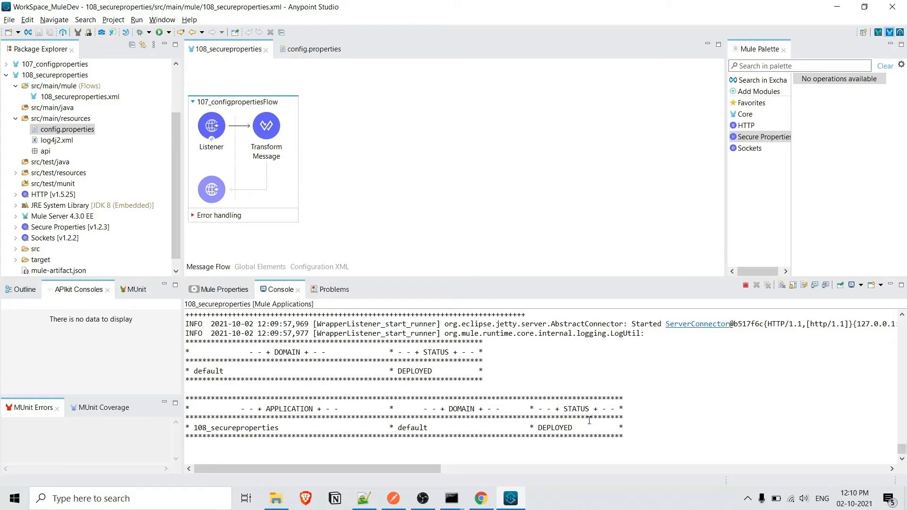
pyautogui.click(395, 499)
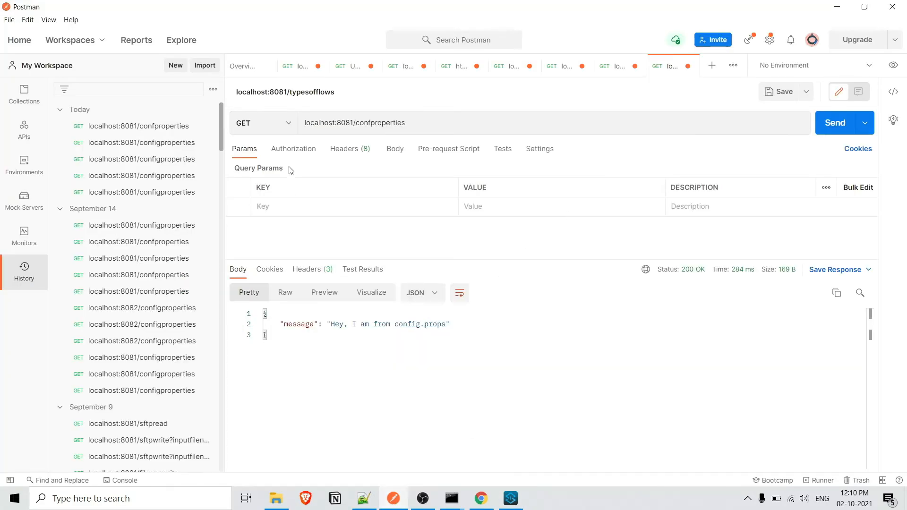
pyautogui.click(839, 124)
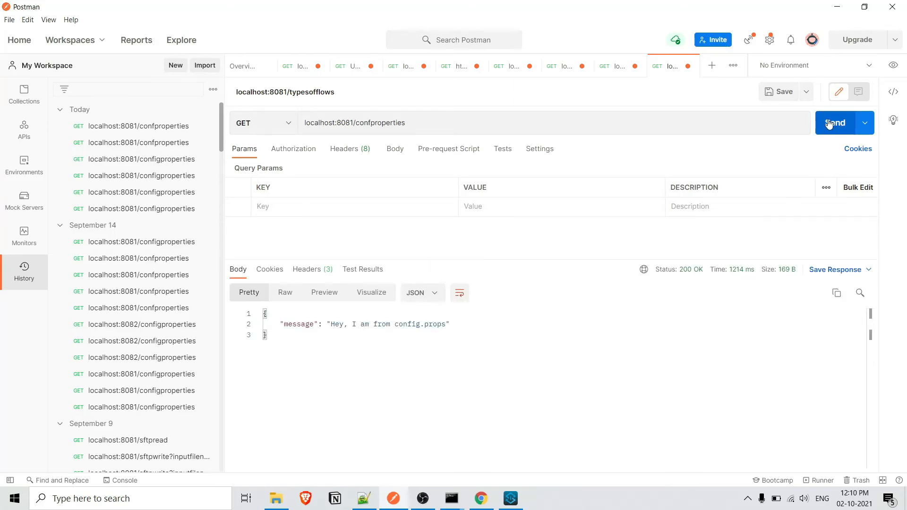
pyautogui.doubleClick(338, 122)
# Step: Switch back to Anypoint Studio and examine the encrypted http.port value in config.properties under src/main/resources
pyautogui.hotkey('alt', 'Tab')
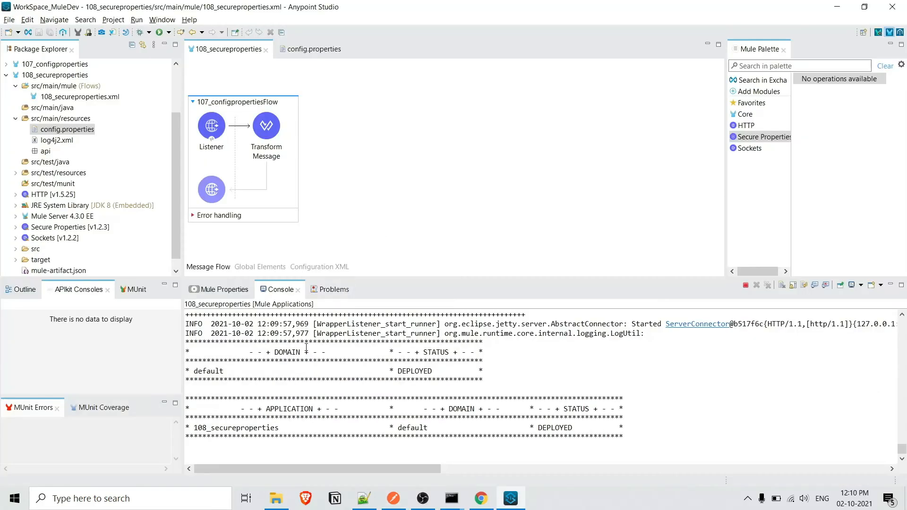
pyautogui.click(16, 173)
pyautogui.doubleClick(66, 129)
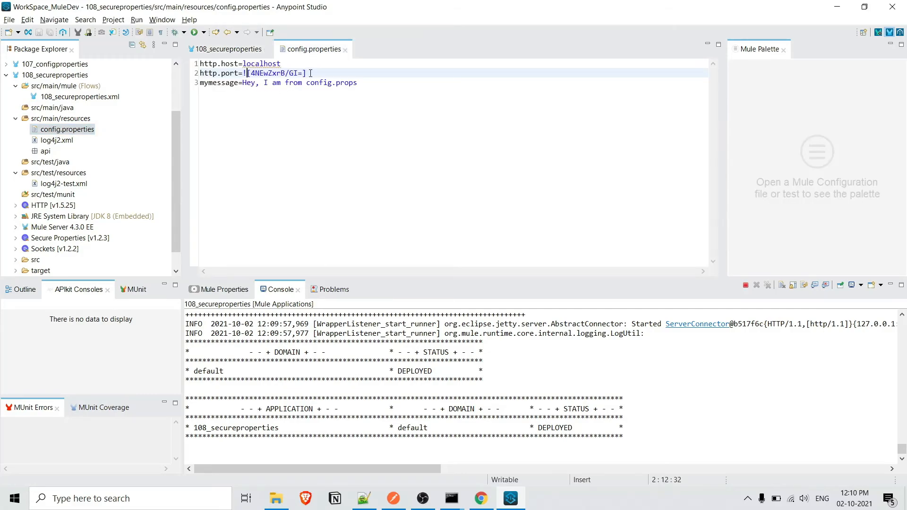
pyautogui.moveTo(310, 73); pyautogui.dragTo(243, 73)
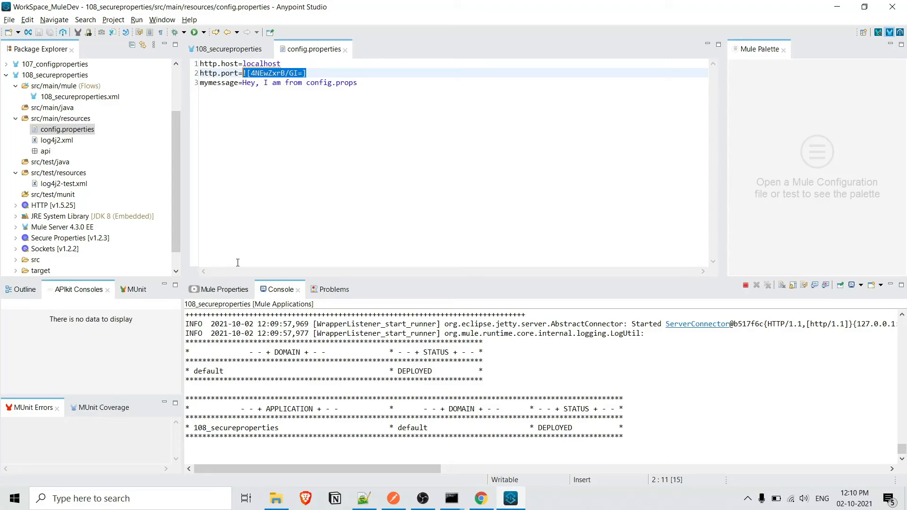
# Step: Open the Secure Properties Config from the global elements of 108_secureproperties
pyautogui.click(229, 49)
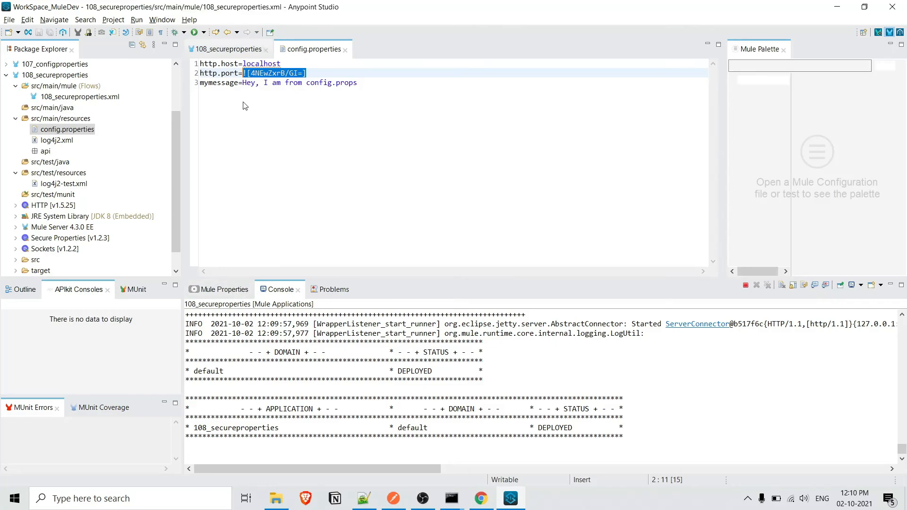
pyautogui.click(260, 267)
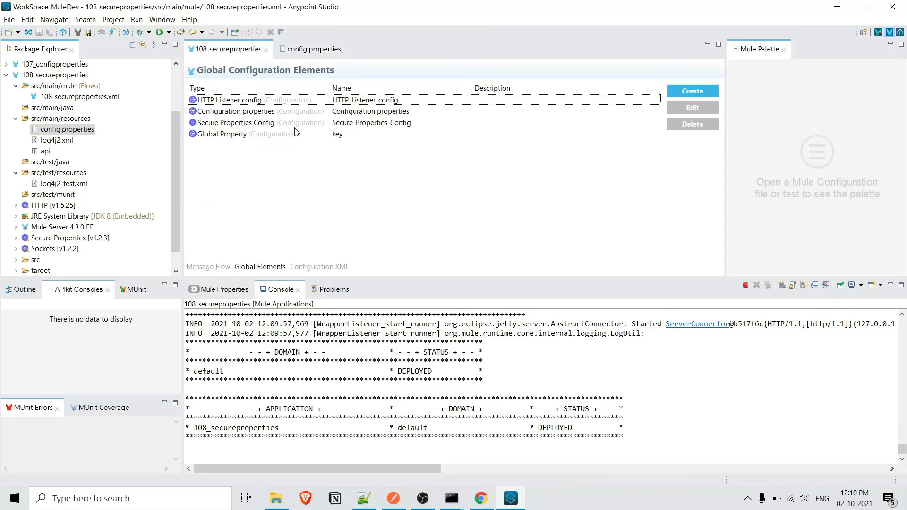
pyautogui.click(276, 123)
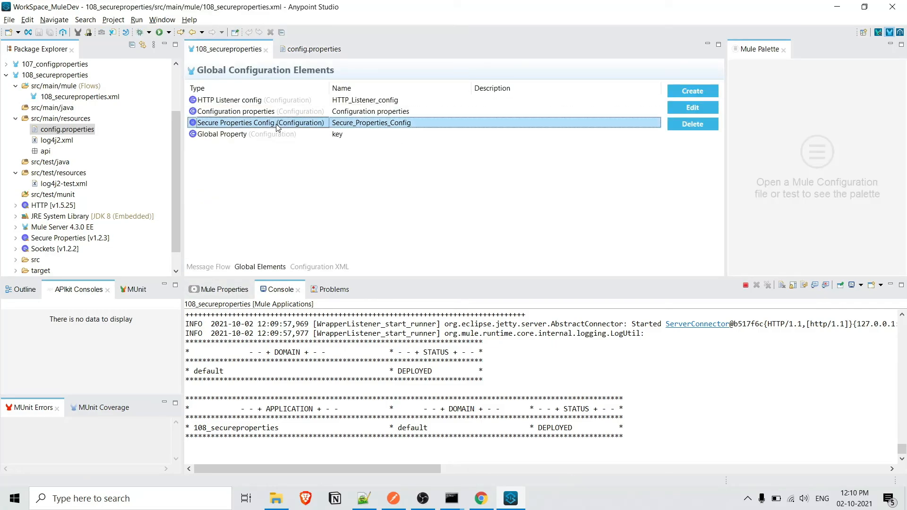
pyautogui.doubleClick(276, 124)
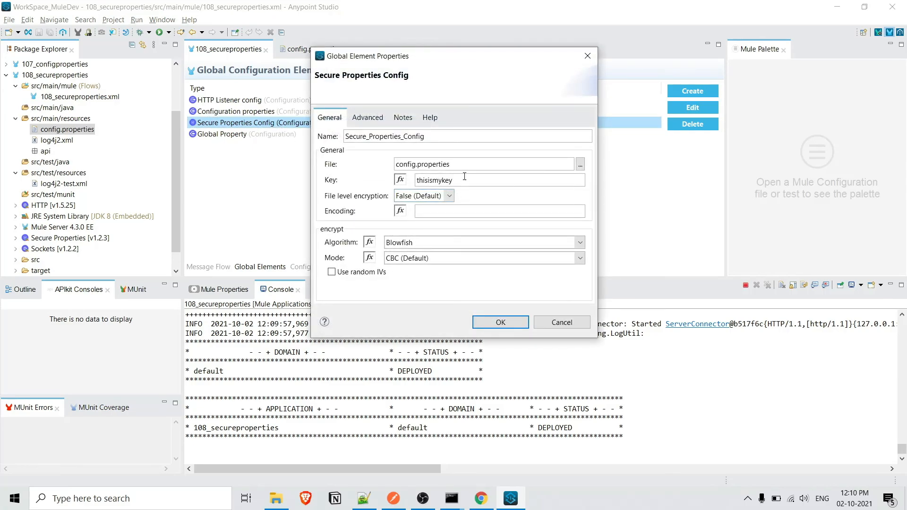